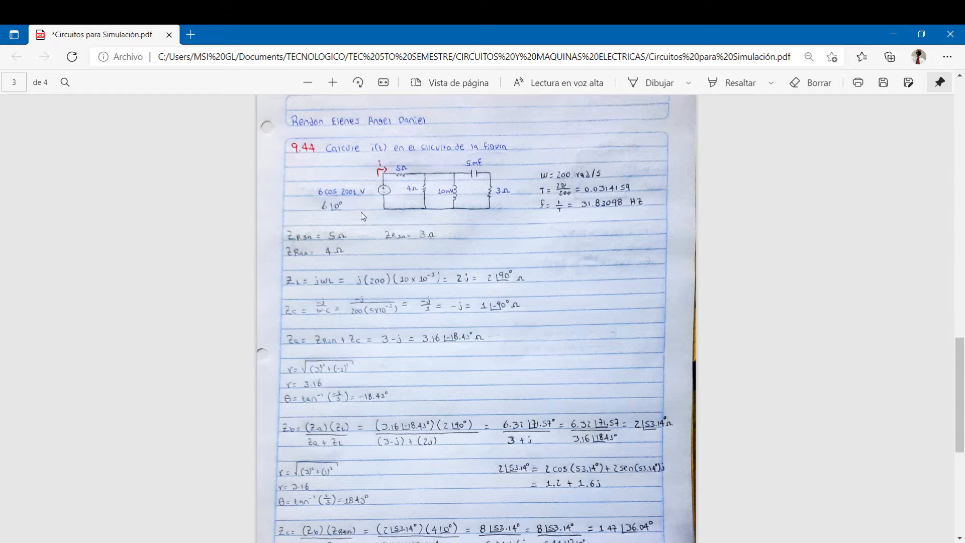
Examine problem 9.44 in the handwritten notes: the circuit diagram, the impedance calculations and the final expression for i(t)
click(333, 82)
click(333, 82)
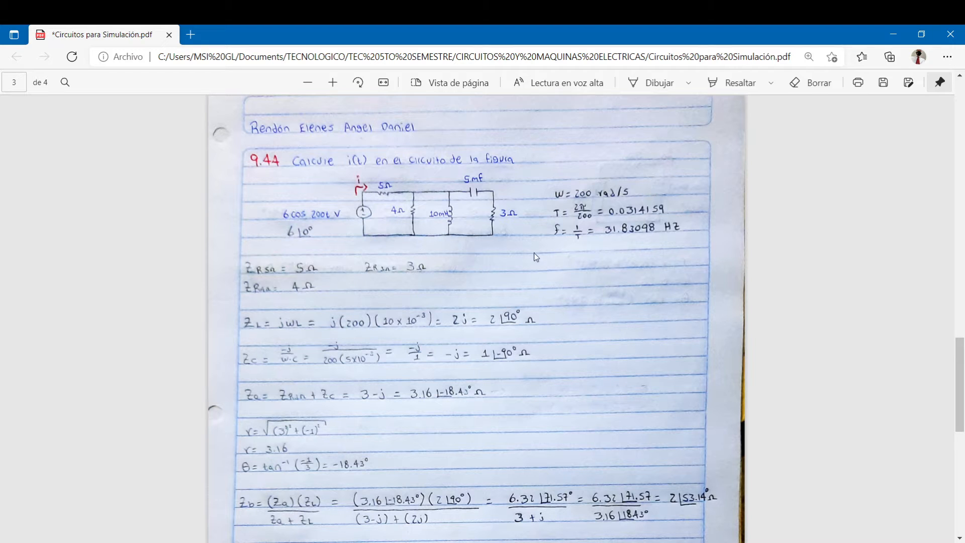
scroll(424, 270, down, 3)
scroll(412, 252, up, 3)
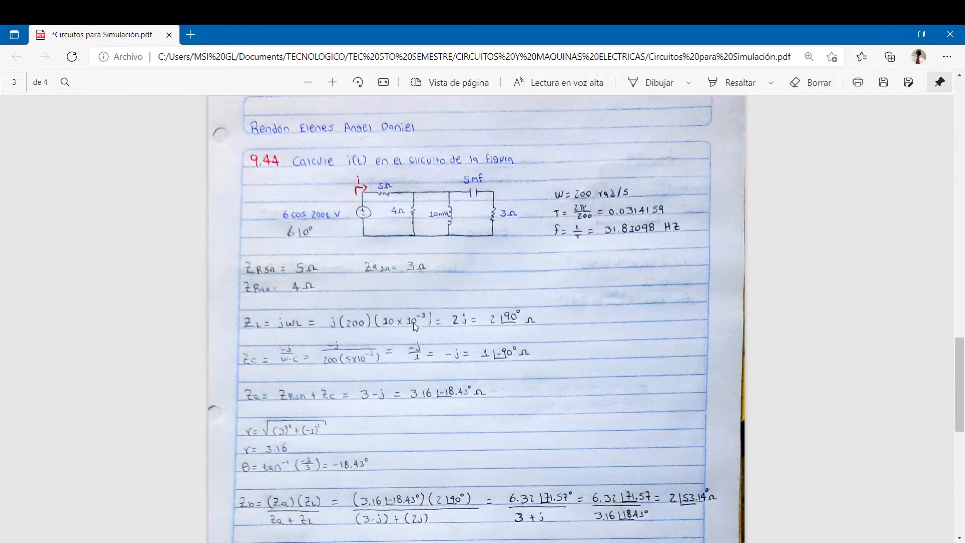
scroll(325, 279, down, 3)
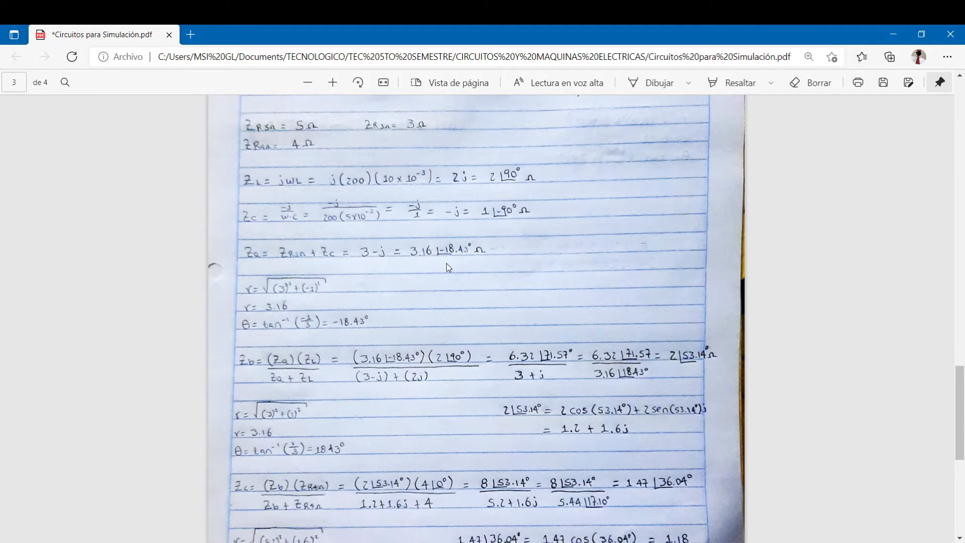
scroll(452, 242, up, 4)
scroll(450, 256, down, 1)
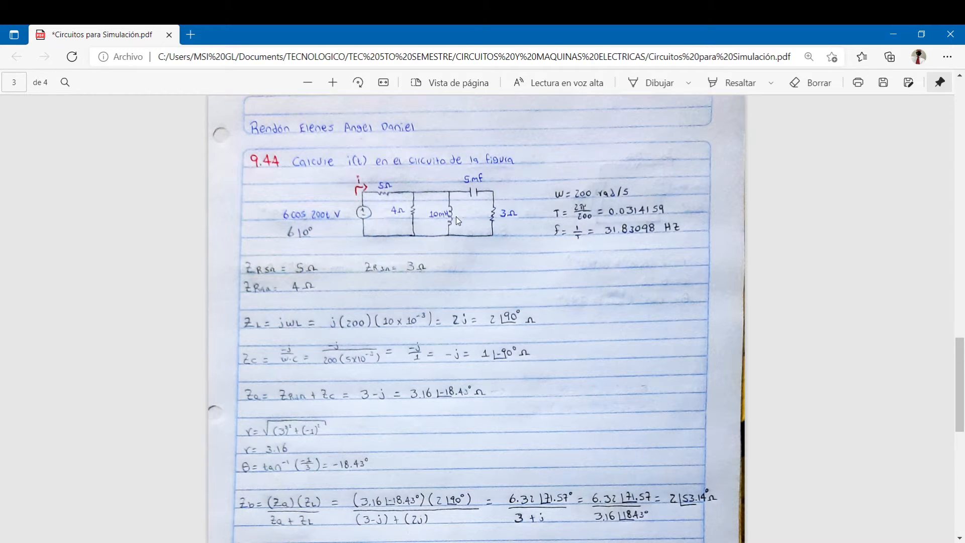
scroll(322, 241, down, 6)
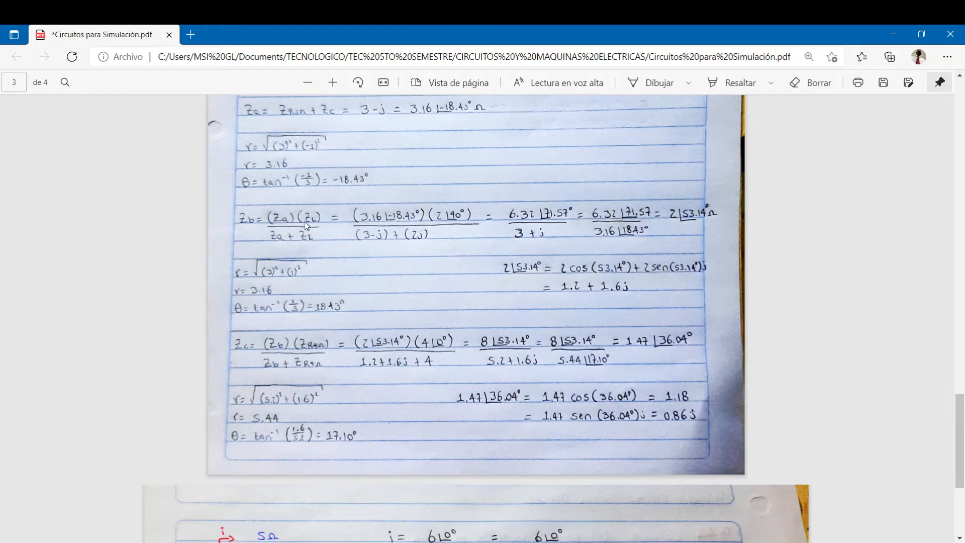
scroll(466, 254, up, 7)
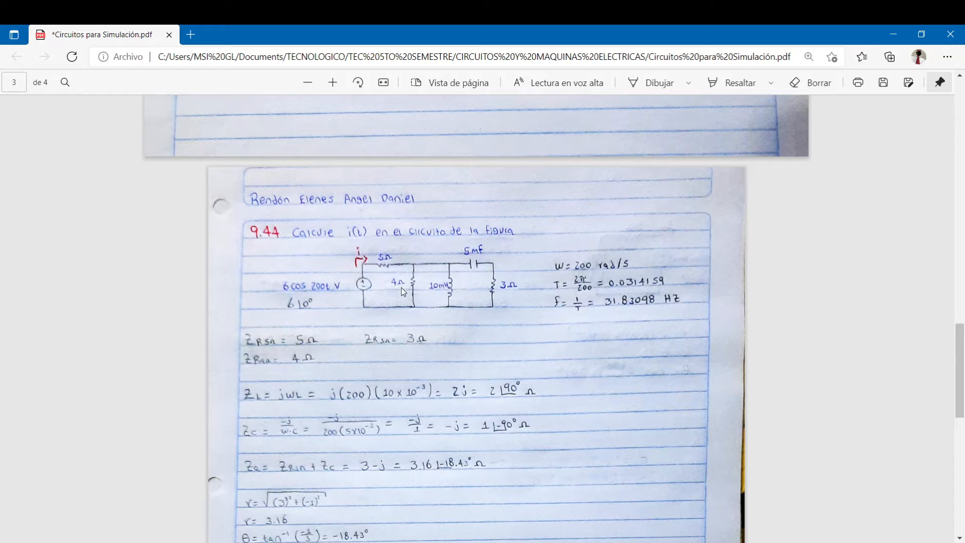
scroll(393, 272, down, 1)
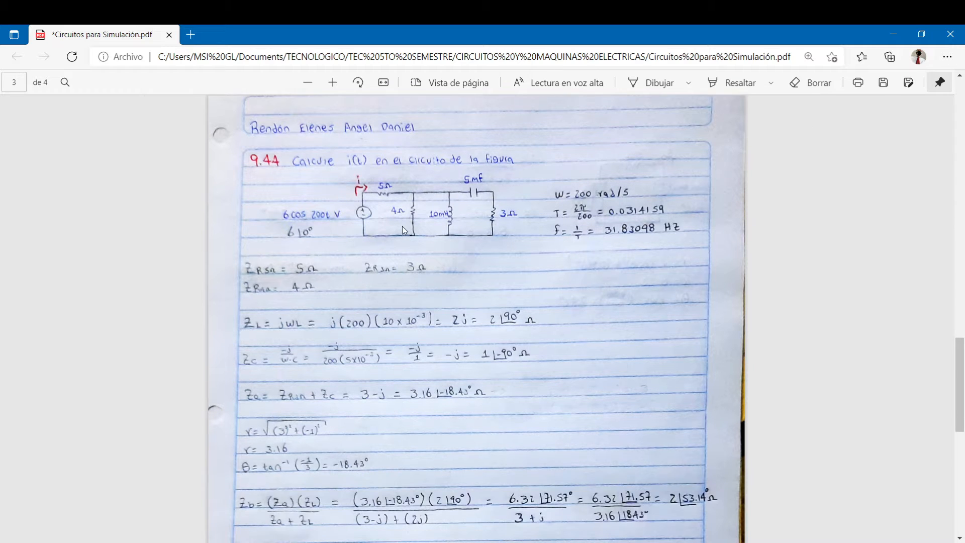
scroll(406, 298, down, 5)
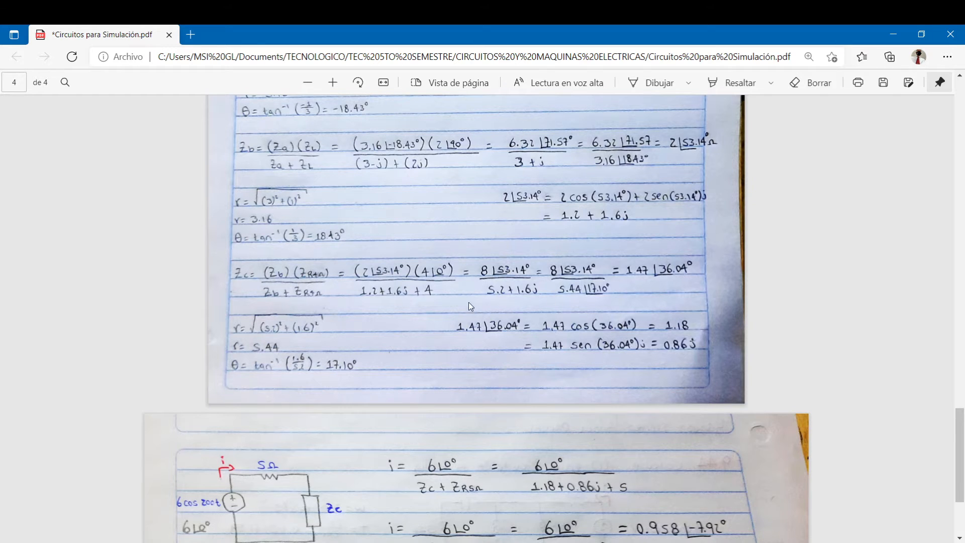
scroll(429, 282, up, 8)
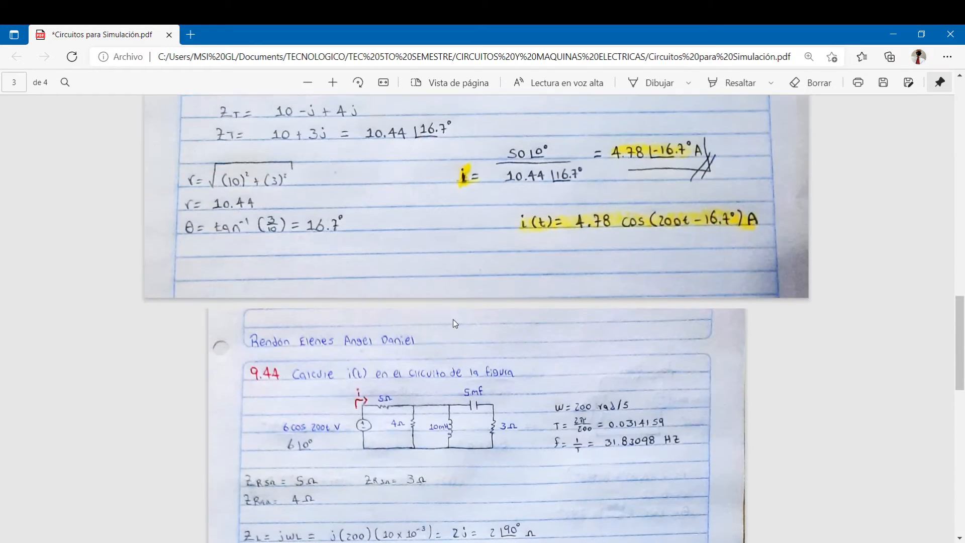
scroll(396, 328, down, 3)
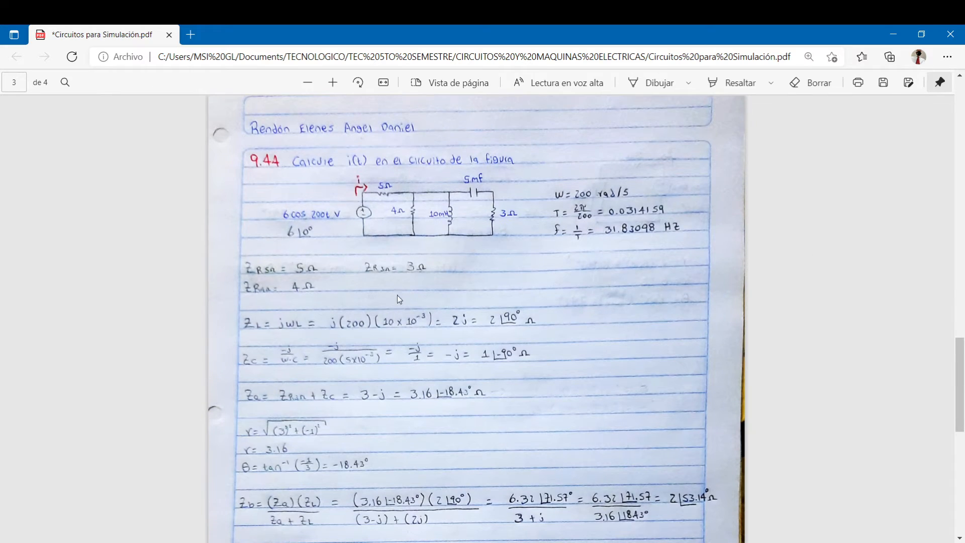
scroll(400, 299, down, 8)
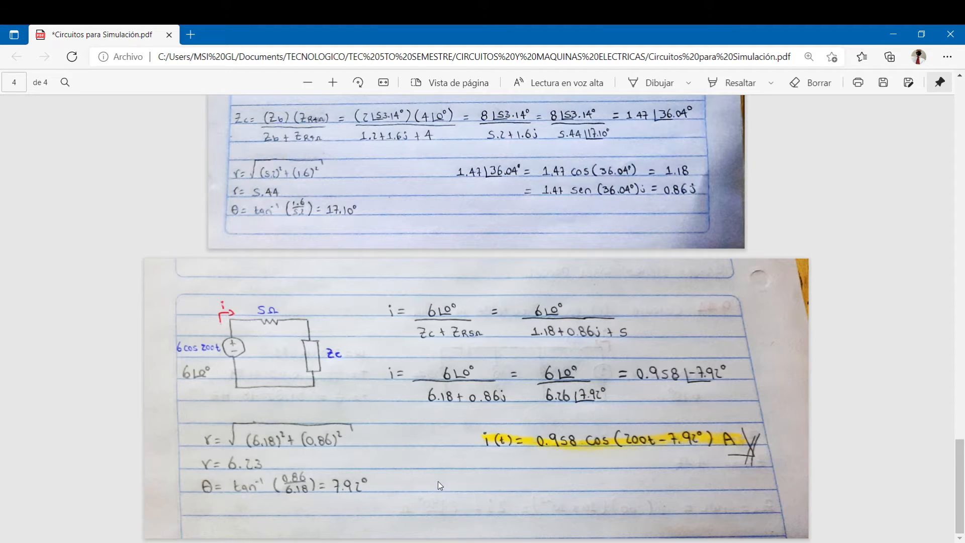
scroll(447, 421, up, 15)
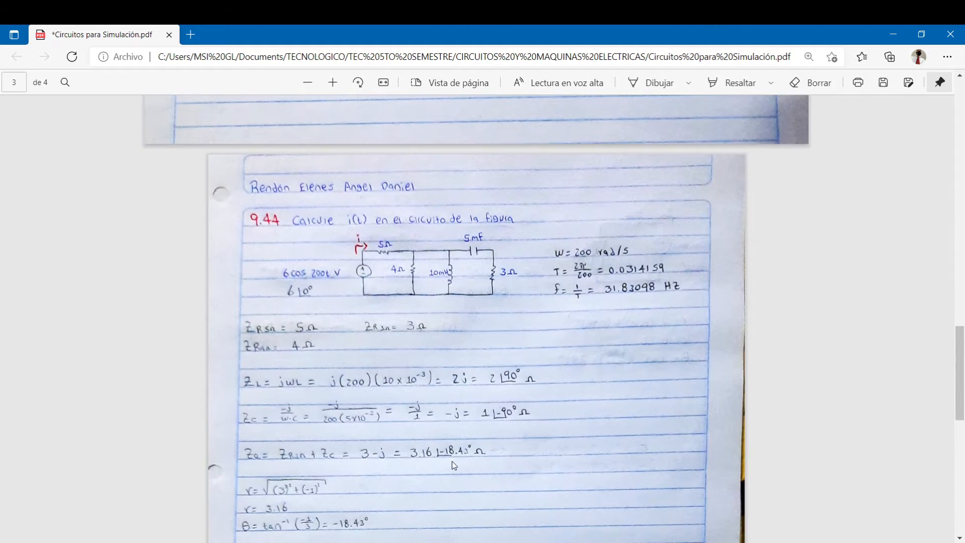
Switch to Multisim and place an AC_POWER source from the POWER_SOURCES family at the left of the empty schematic
mouse_move(448, 542)
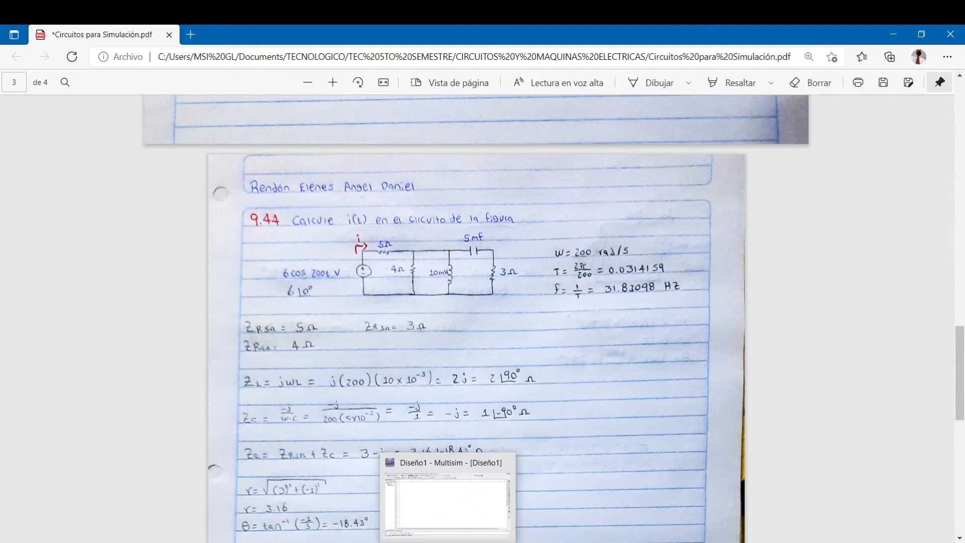
click(447, 503)
click(12, 79)
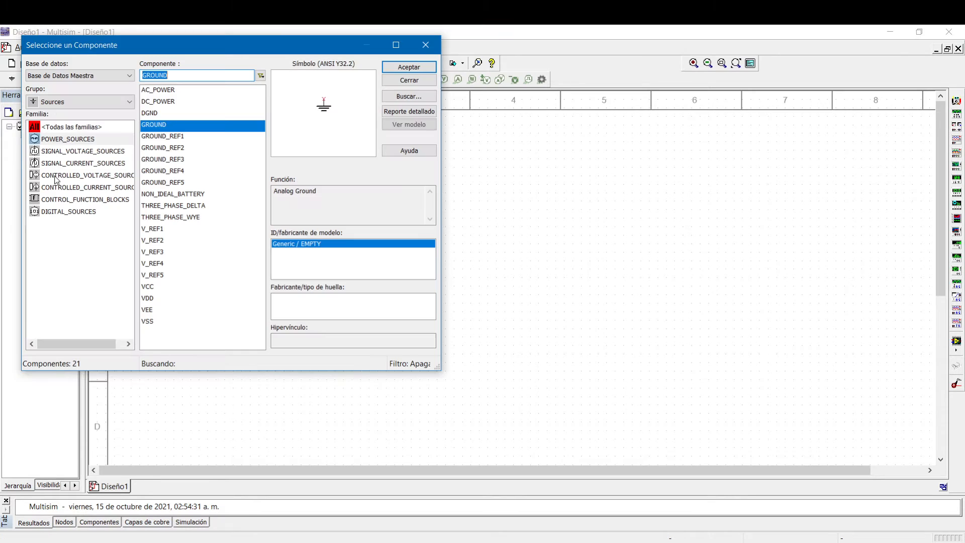
click(70, 141)
click(198, 92)
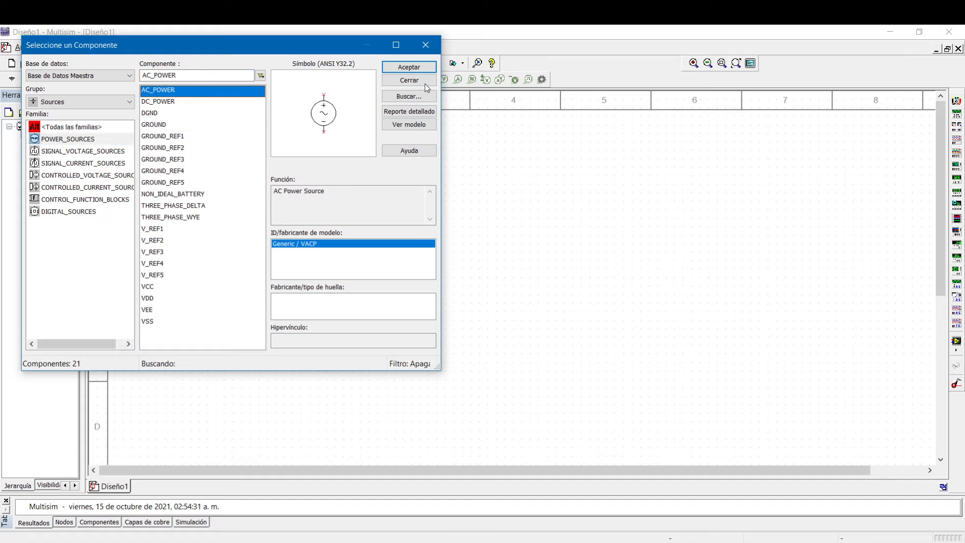
click(423, 68)
click(194, 317)
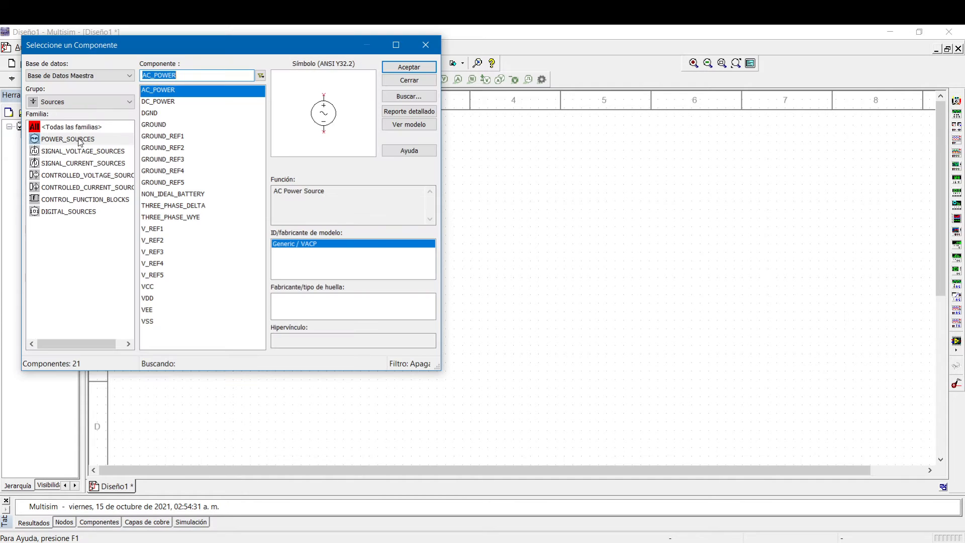
Place three 1 kΩ resistors from the Basic group: one above the source's right, one below it, and one far right
click(70, 102)
click(59, 144)
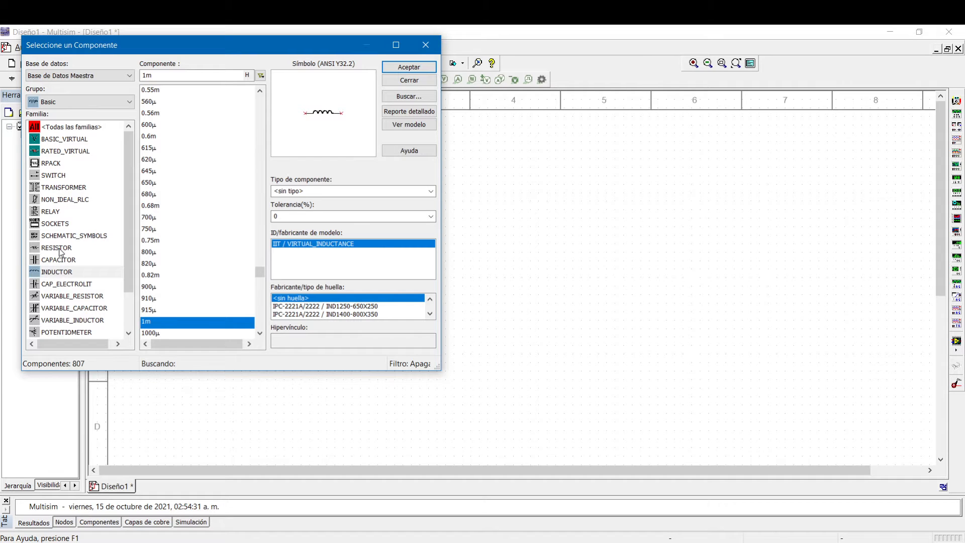
click(57, 249)
click(400, 67)
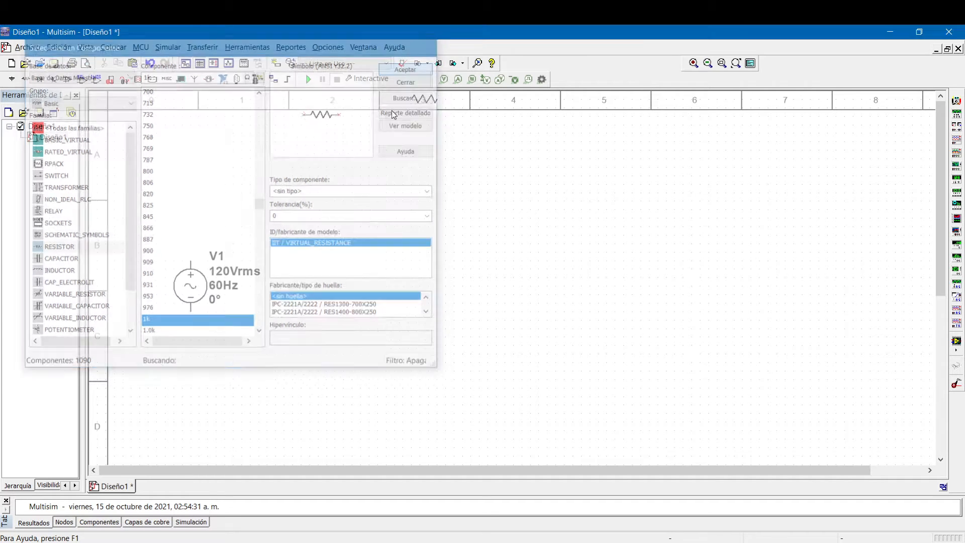
click(317, 171)
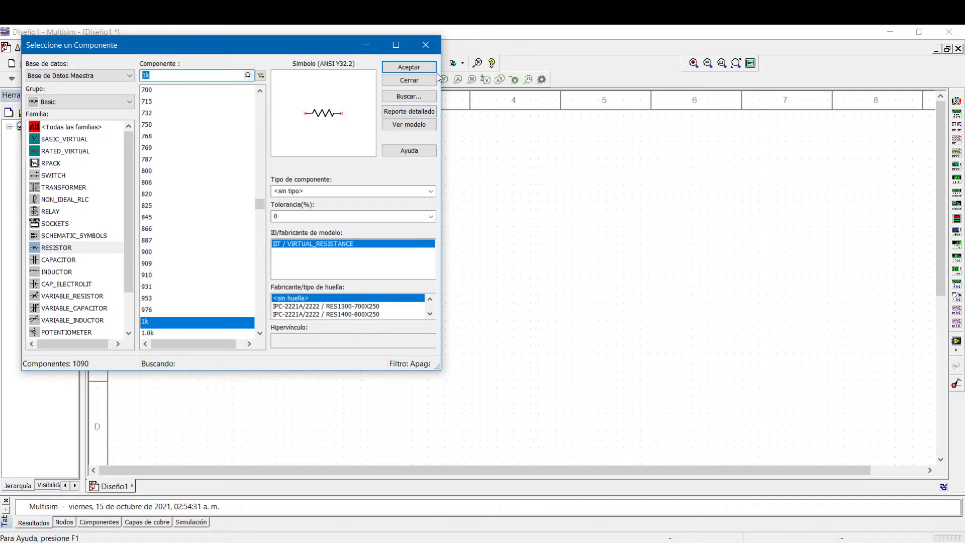
click(408, 67)
click(376, 257)
click(386, 68)
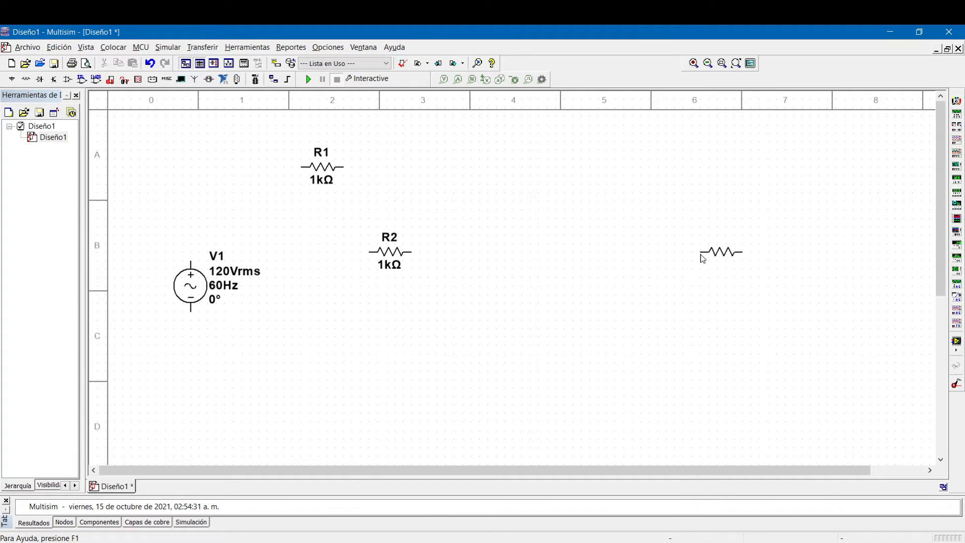
click(703, 259)
Check the circuit in the PDF notes and place a 1 mH inductor between the two lower resistors
key(alt+Tab)
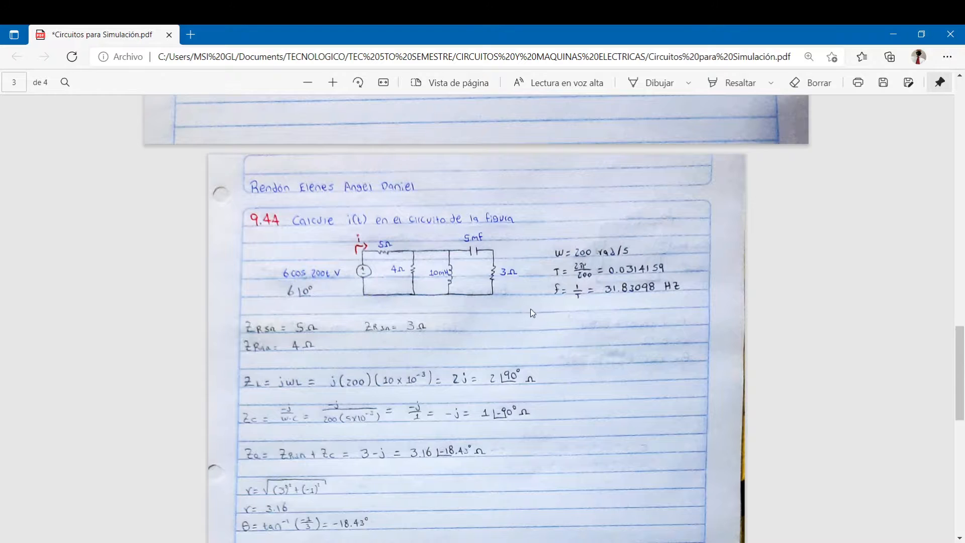
key(alt+Tab)
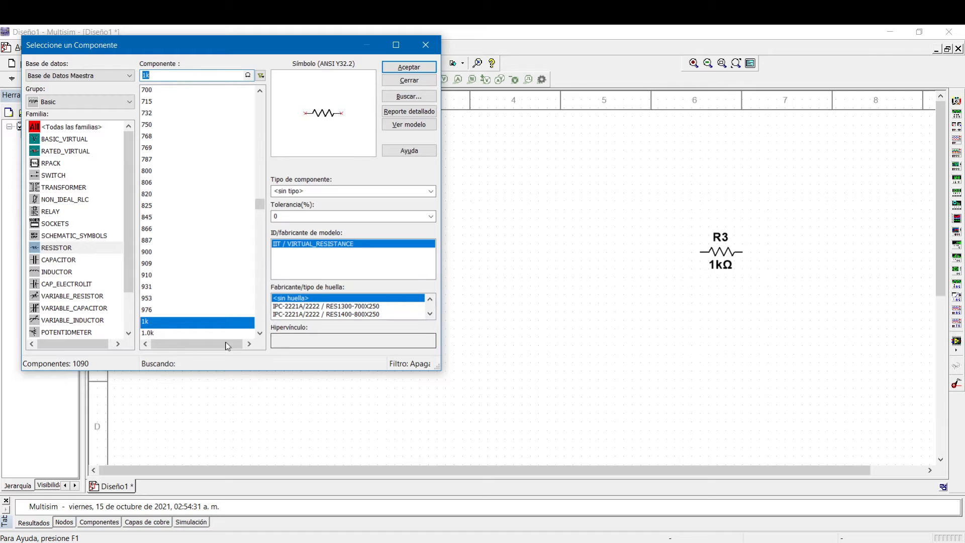
click(72, 272)
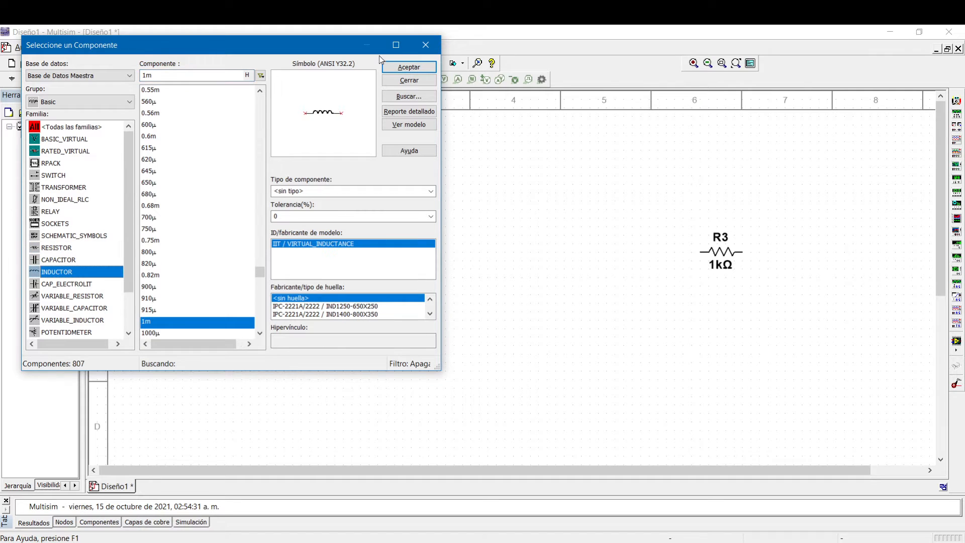
click(408, 67)
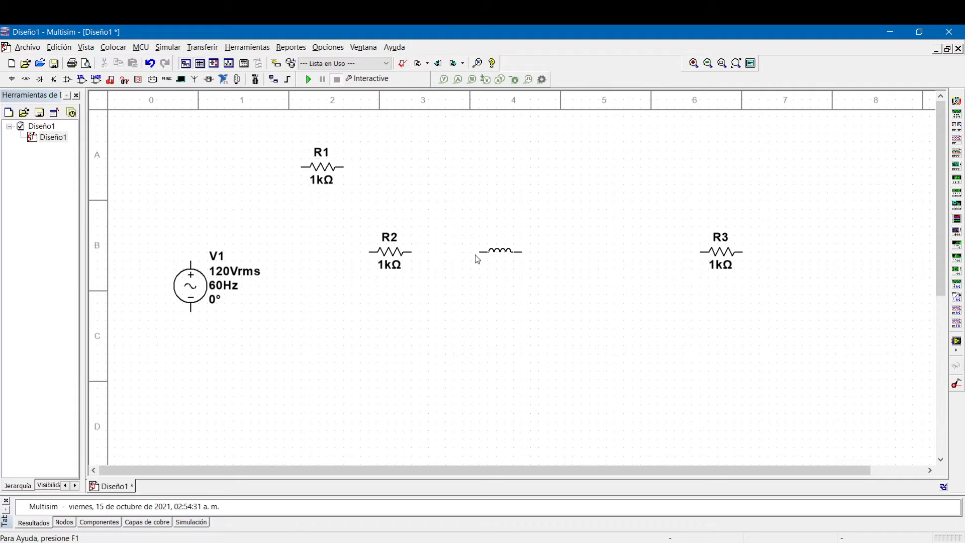
click(479, 253)
Place a 1 µF capacitor above and between the inductor and the far-right resistor, consulting the PDF circuit again
key(alt+Tab)
key(alt+Tab)
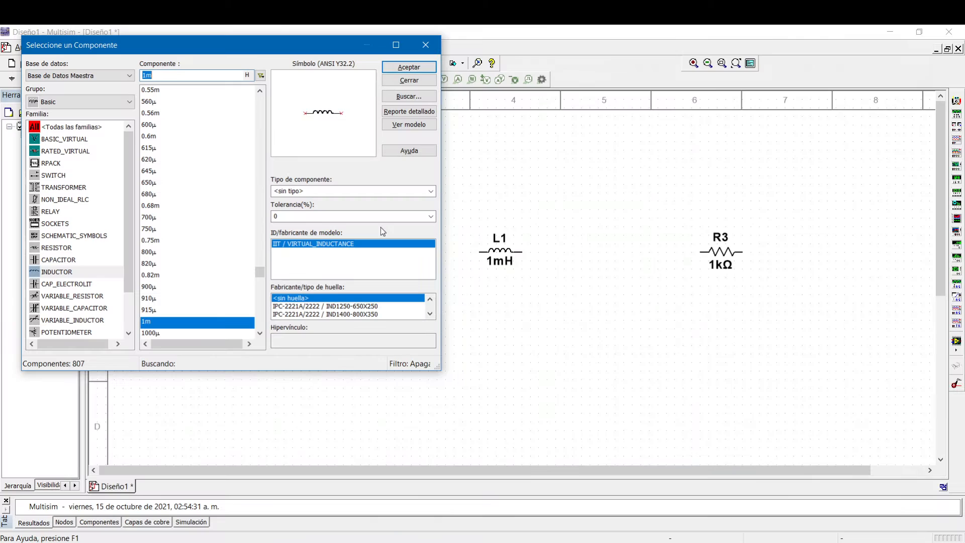
click(70, 260)
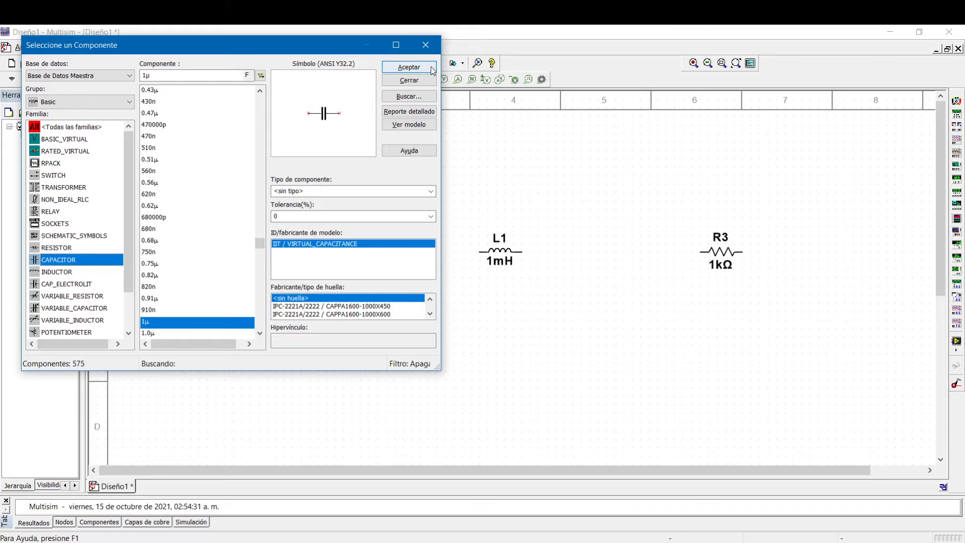
click(408, 67)
click(608, 184)
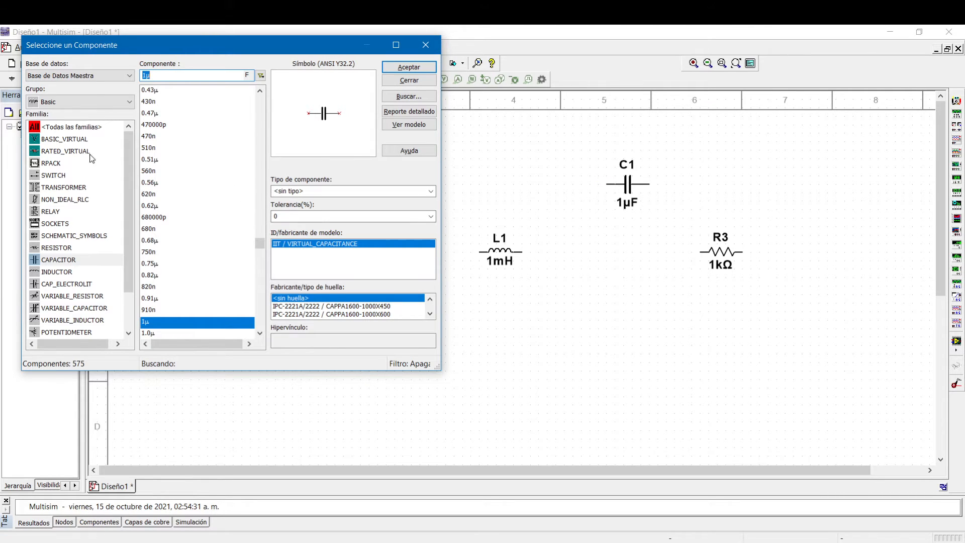
Place an analog GROUND from the power sources below and right of the AC source, and close the component selector
click(59, 105)
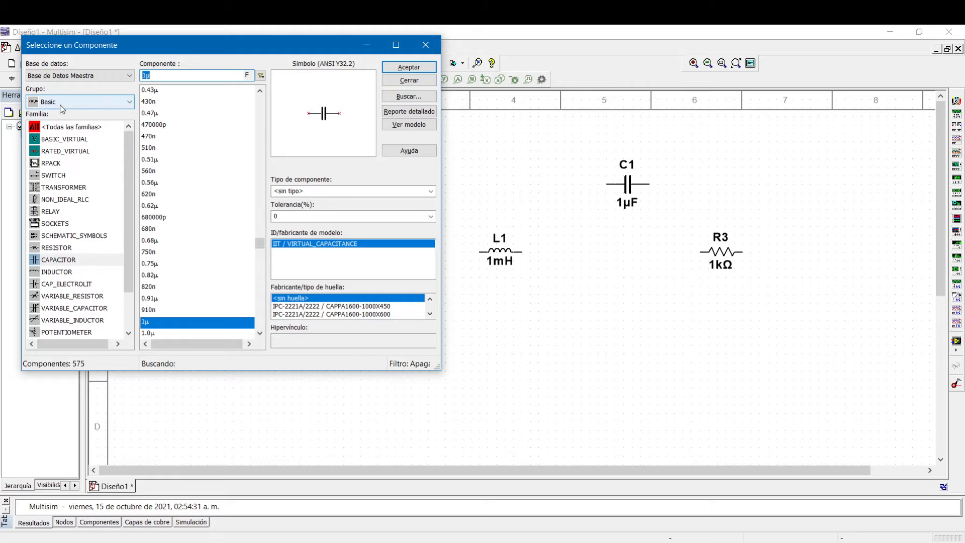
click(56, 126)
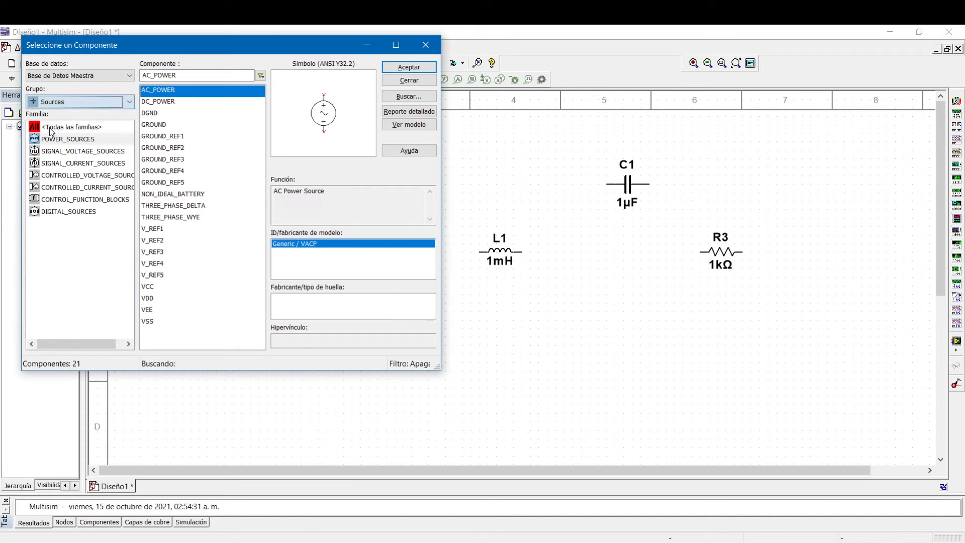
click(154, 115)
click(170, 126)
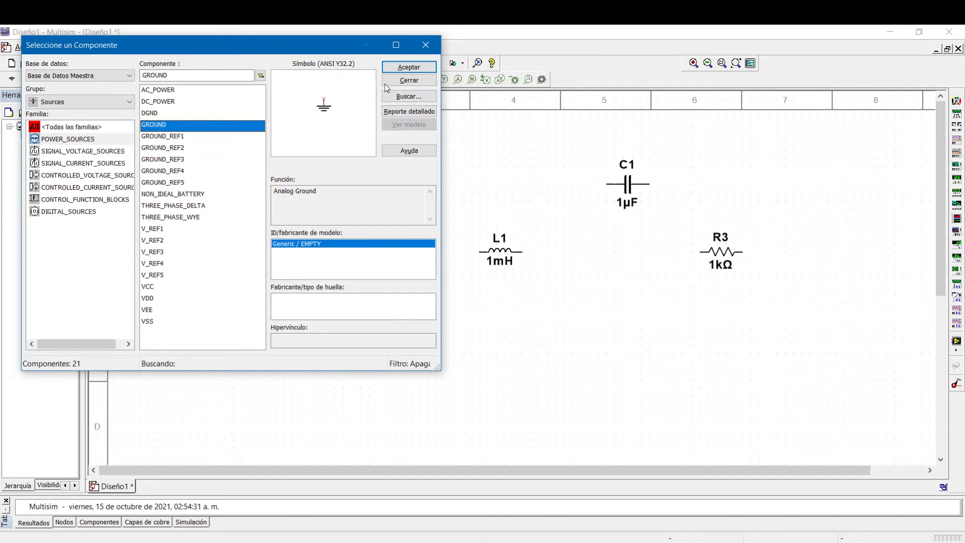
click(409, 67)
click(278, 384)
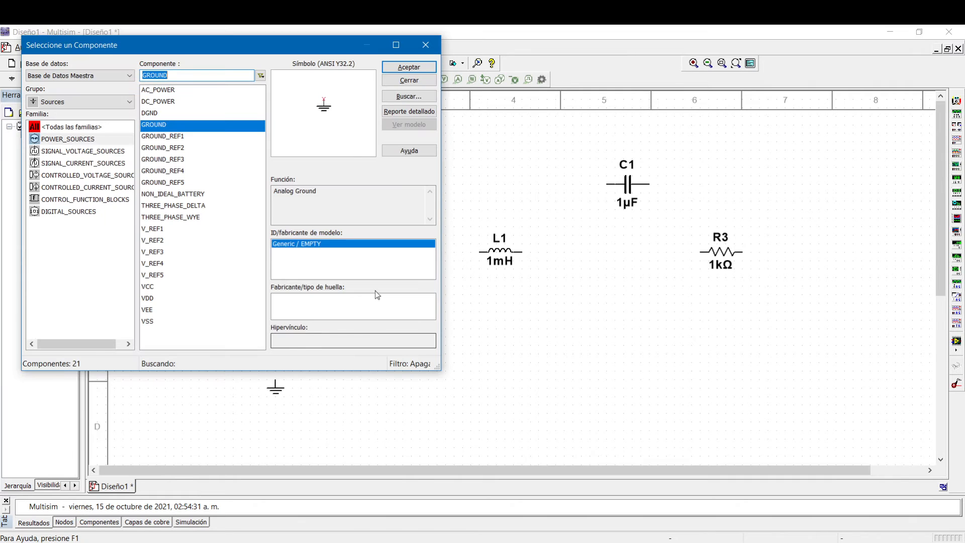
click(409, 79)
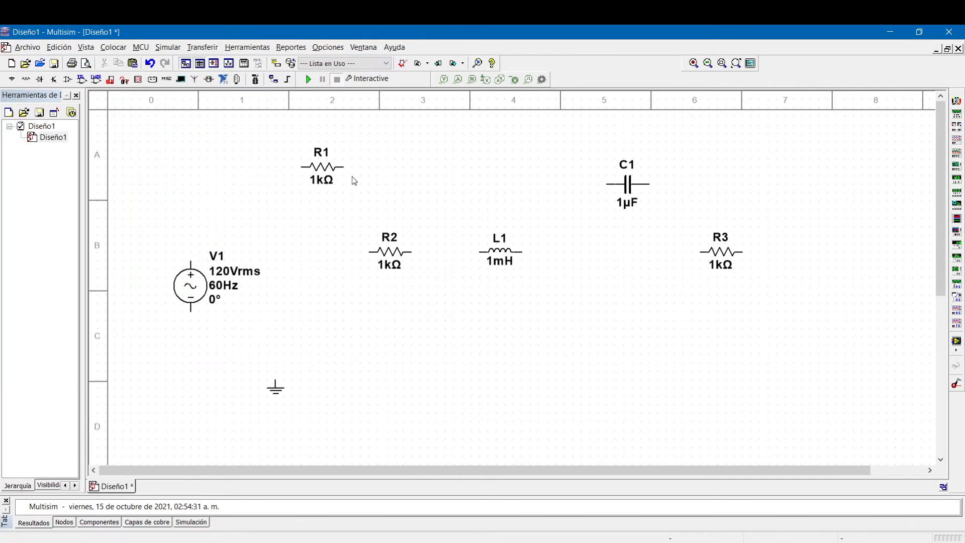
Rotate resistor R2 and inductor L1 90° clockwise so both stand vertically
right_click(390, 258)
right_click(372, 256)
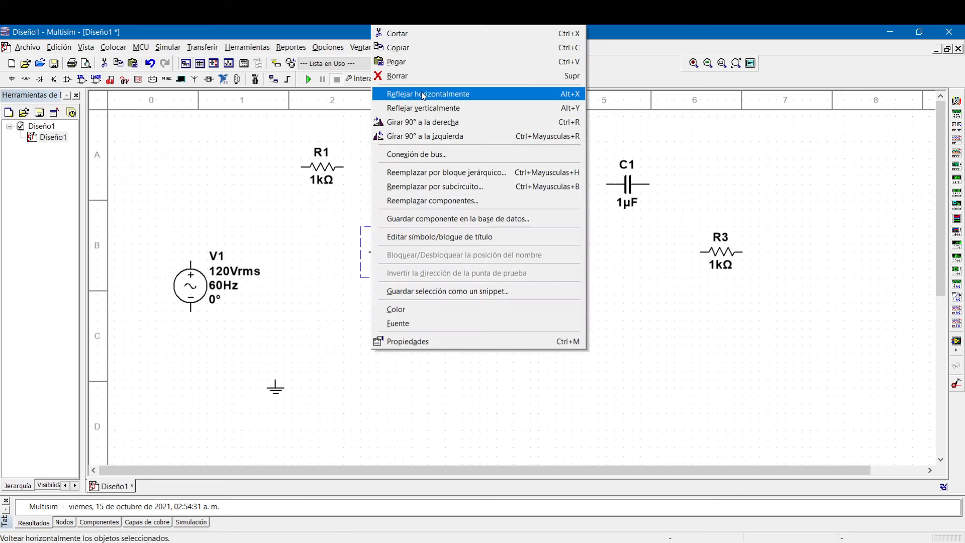
click(408, 123)
right_click(473, 257)
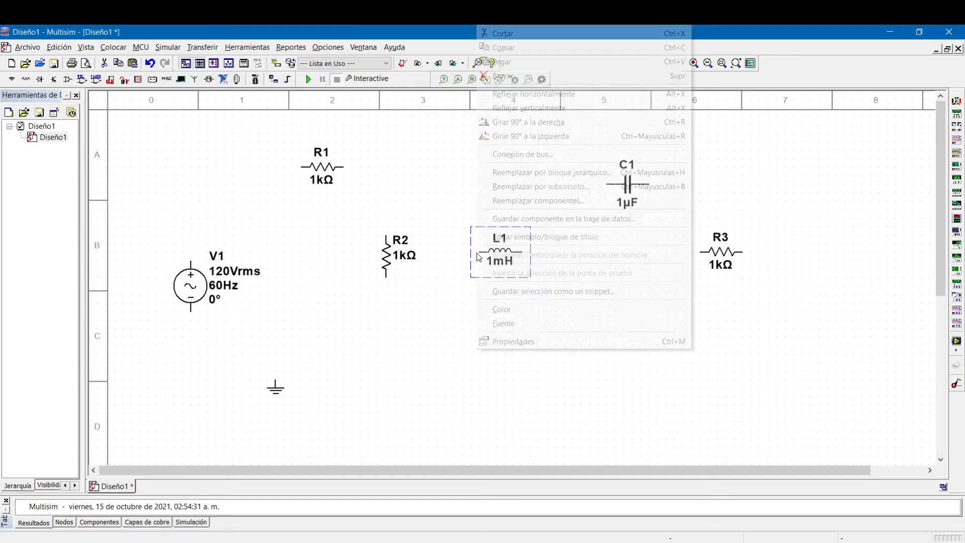
click(511, 123)
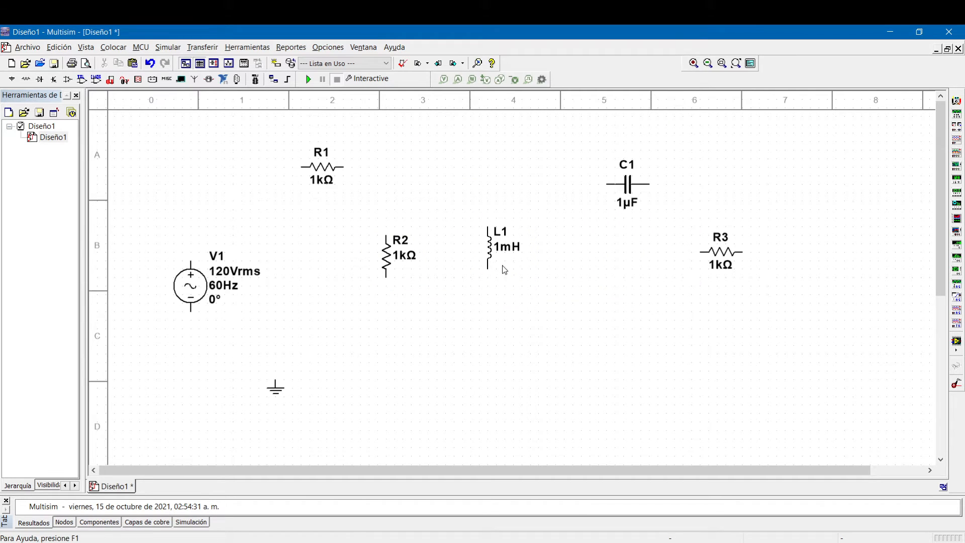
Move inductor L1 level with resistor R2 and check the circuit's connections in the PDF notes
drag(503, 265, 517, 280)
click(502, 318)
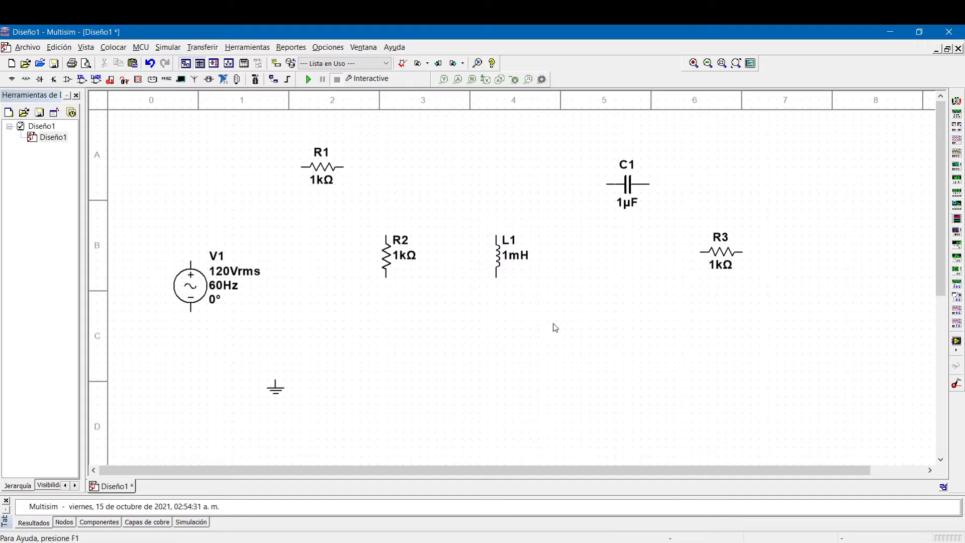
key(alt+Tab)
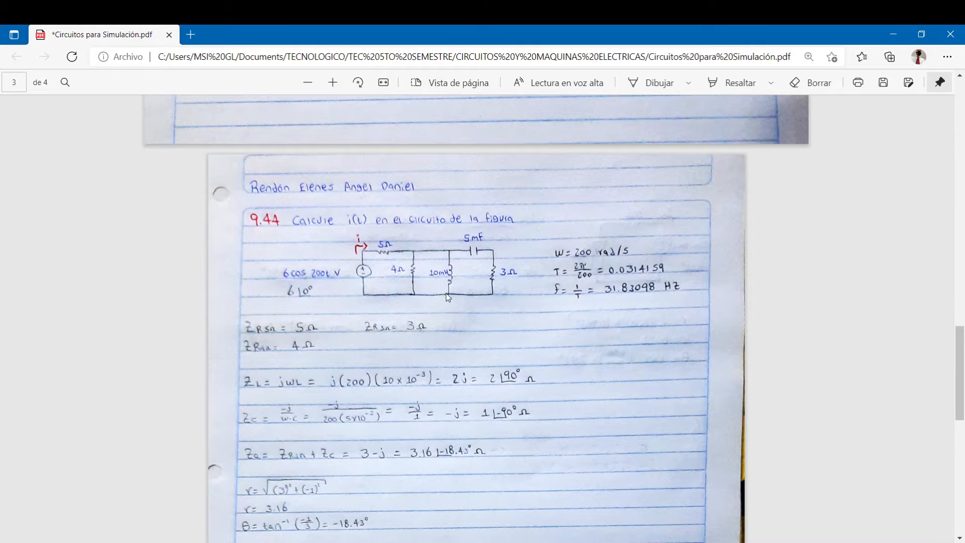
key(alt+Tab)
Wire V1's positive terminal to R1, R1 to the top of R2, and L1's upper terminal to that node
click(190, 261)
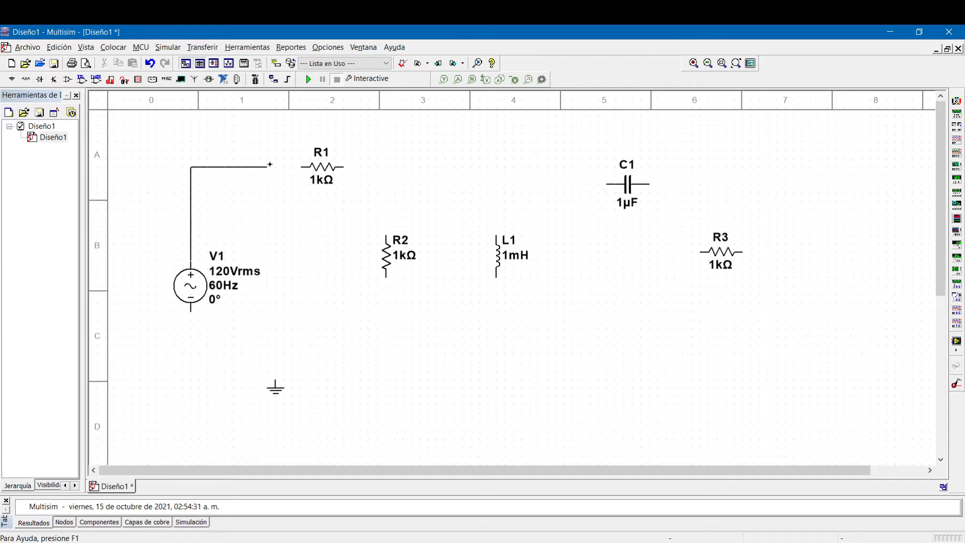
click(303, 167)
click(343, 167)
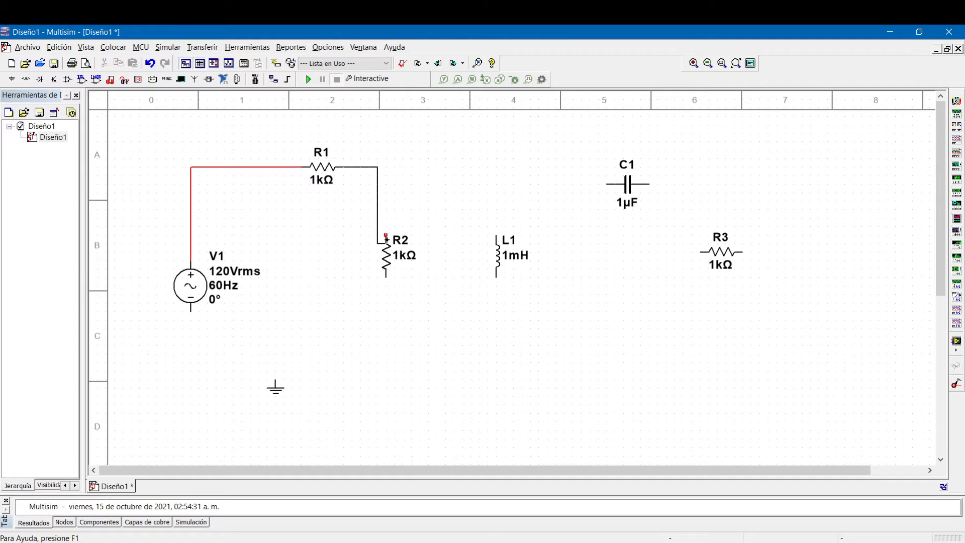
click(386, 236)
click(497, 236)
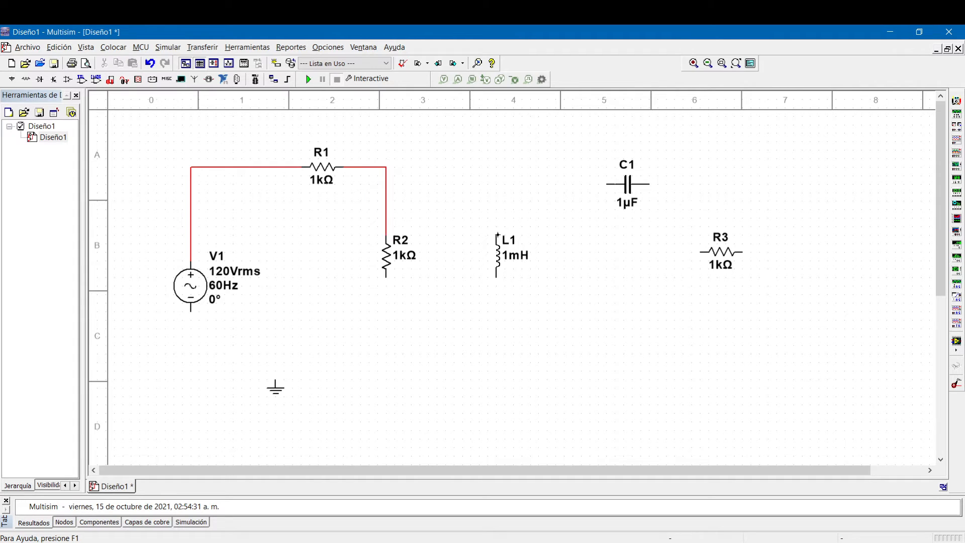
click(386, 166)
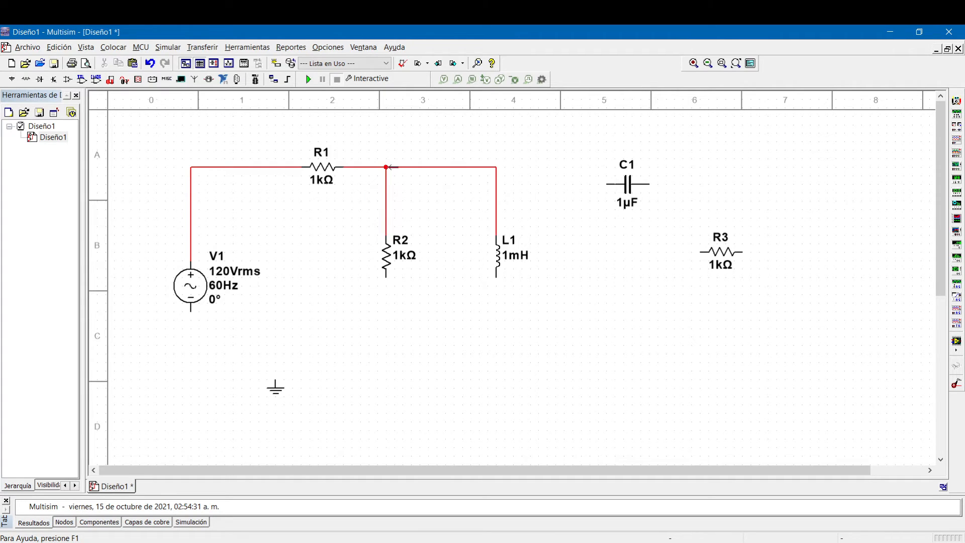
Wire C1 to the node above L1 and align the capacitor with the upper wire so the connection runs straight
click(608, 184)
click(501, 166)
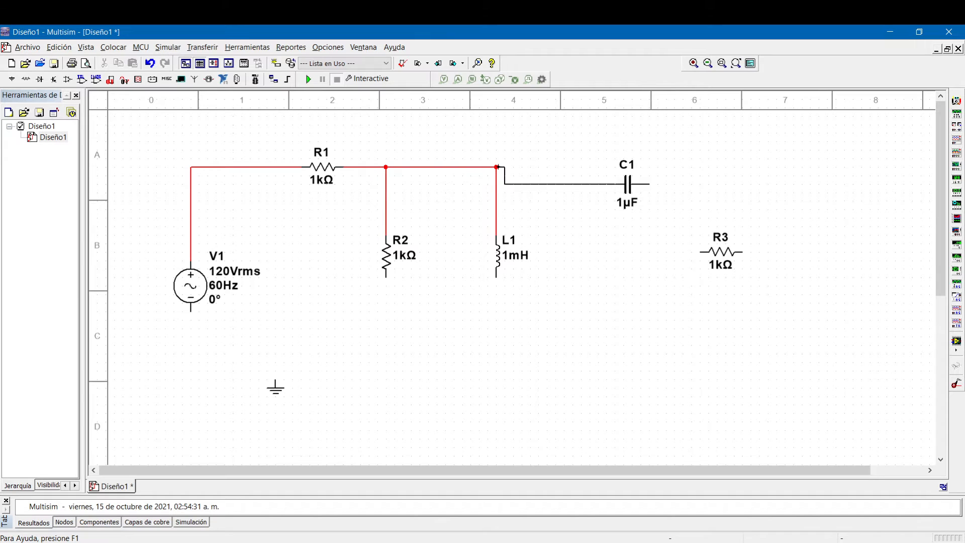
drag(648, 190, 652, 176)
click(696, 193)
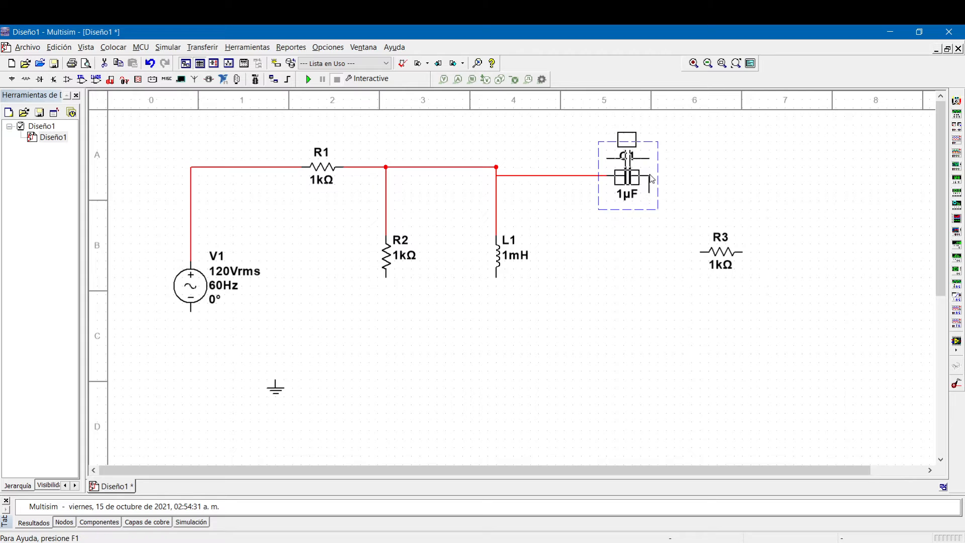
click(685, 200)
drag(649, 172, 652, 180)
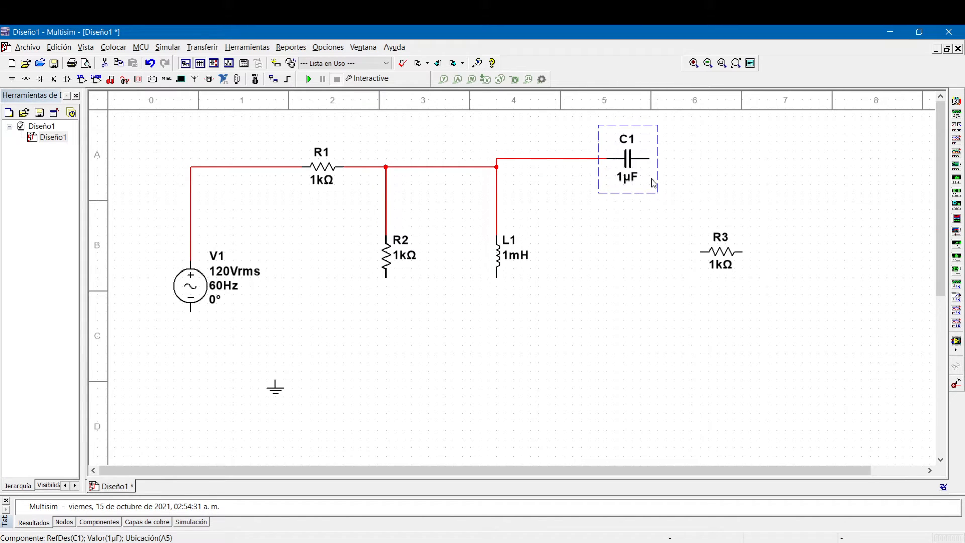
click(715, 207)
Rotate resistor R3 90° clockwise and wire its upper terminal to the free terminal of C1
right_click(703, 253)
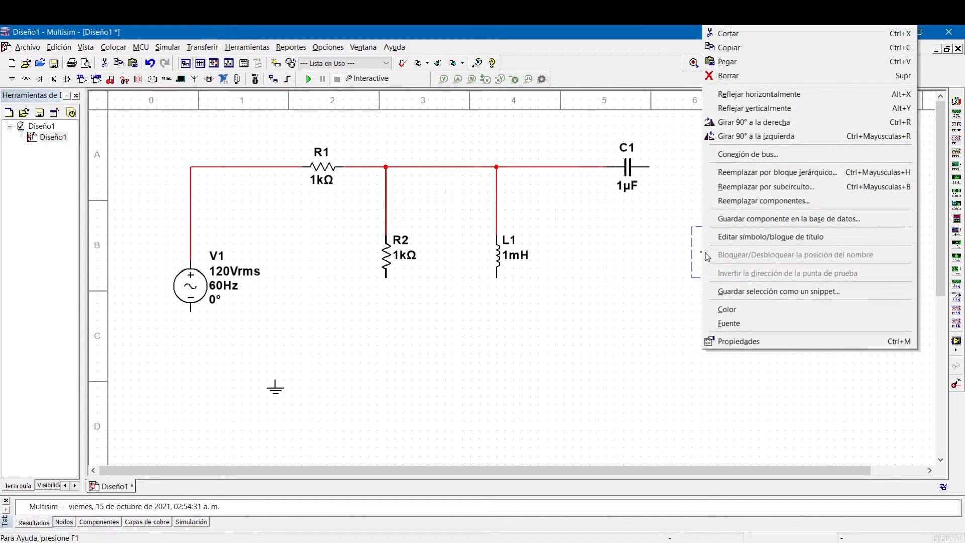
click(734, 122)
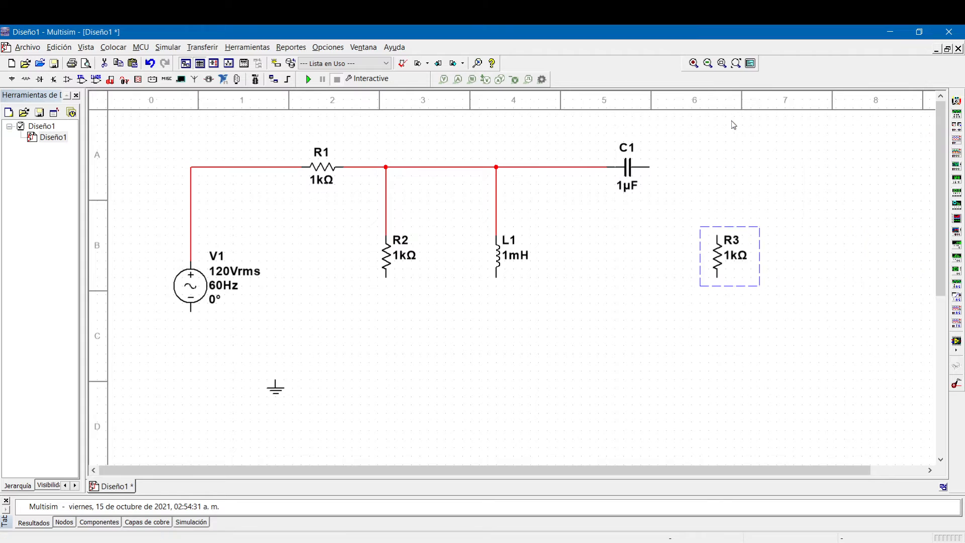
click(718, 236)
click(650, 167)
Wire R3's lower terminal to V1's negative terminal and shift this return wire further below the components
click(717, 277)
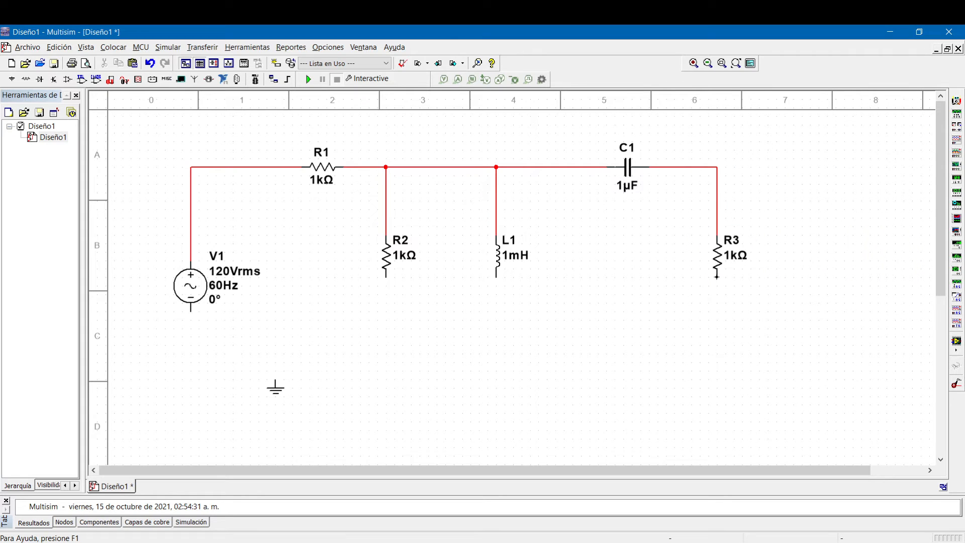
click(191, 311)
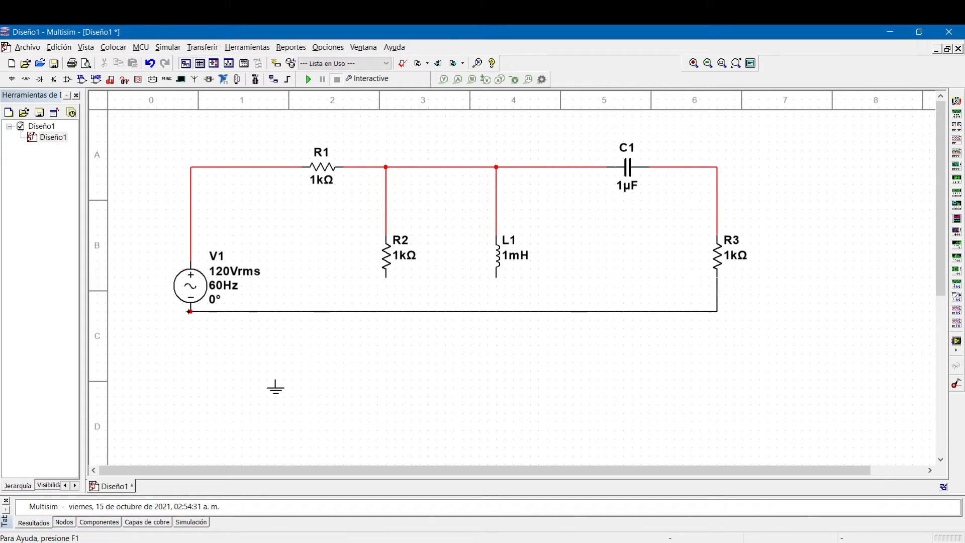
click(379, 311)
drag(380, 311, 372, 336)
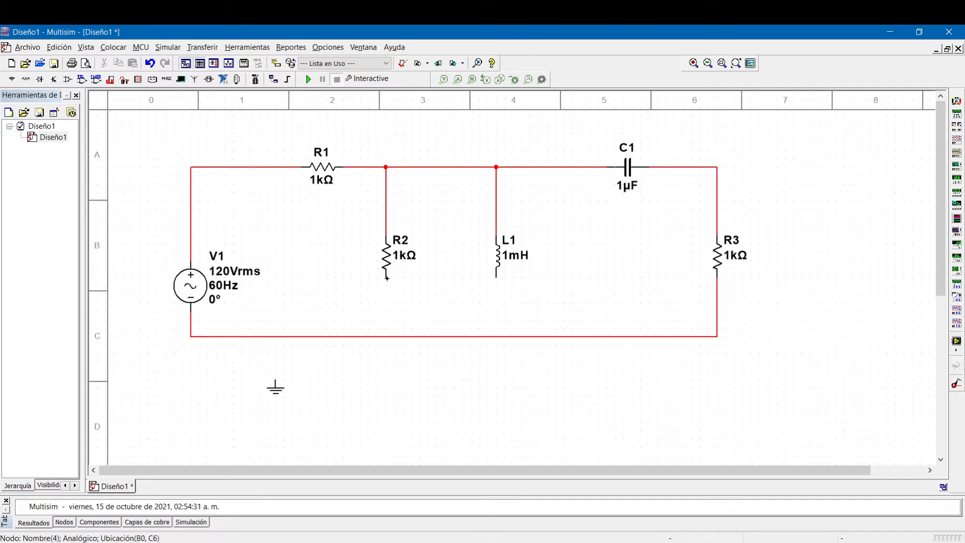
Connect the lower terminals of R2 and L1 to the return wire along the circuit's lower side
click(387, 278)
click(386, 336)
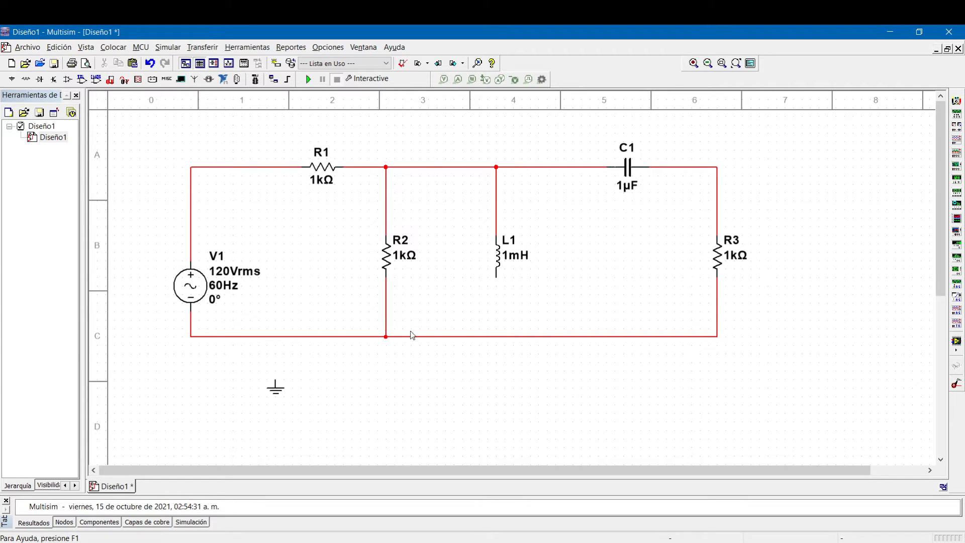
click(497, 278)
click(496, 336)
Connect the ground symbol to the return wire and move it closer to the circuit
click(275, 380)
click(276, 336)
click(278, 378)
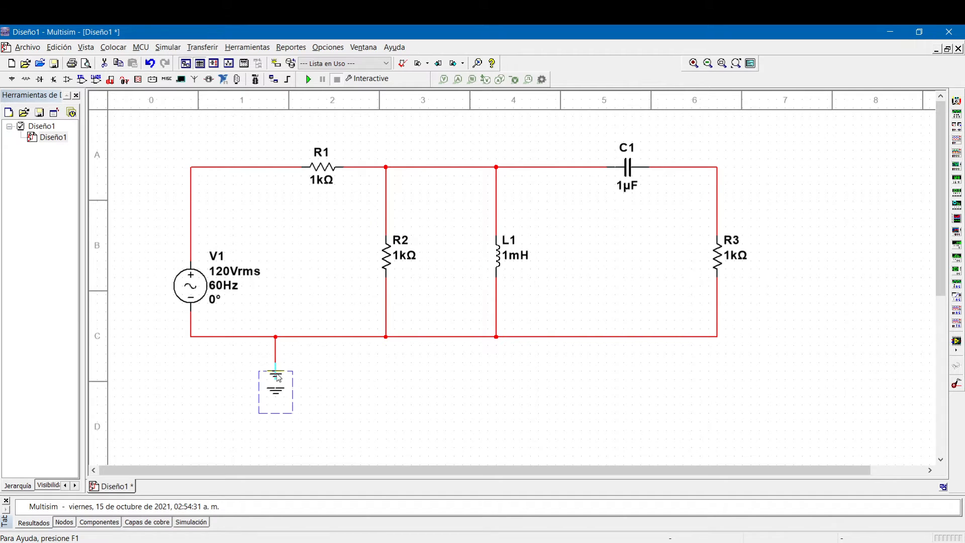
drag(277, 374, 278, 365)
click(355, 373)
Set source V1's RMS voltage and its AC analysis magnitude to 6 V, following the PDF notes
key(alt+Tab)
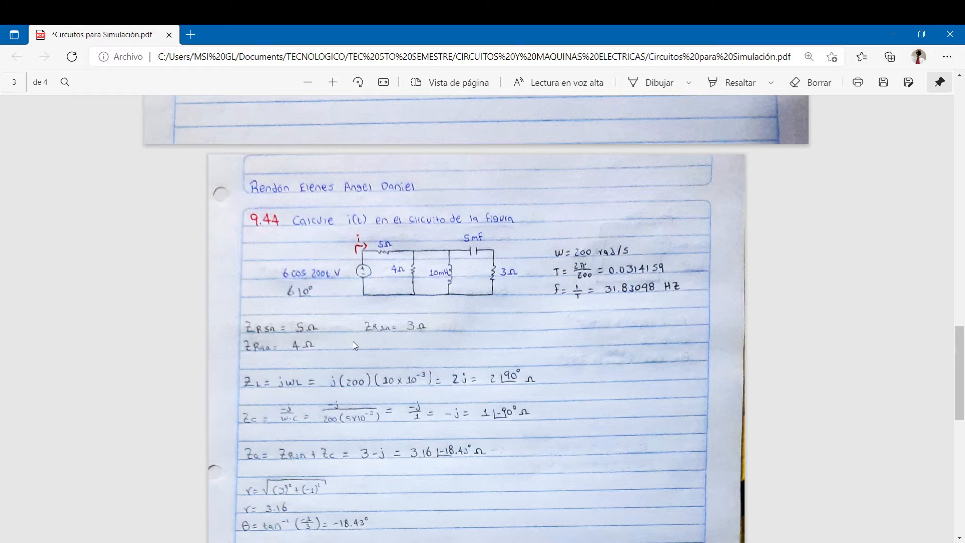
key(alt+Tab)
double_click(247, 286)
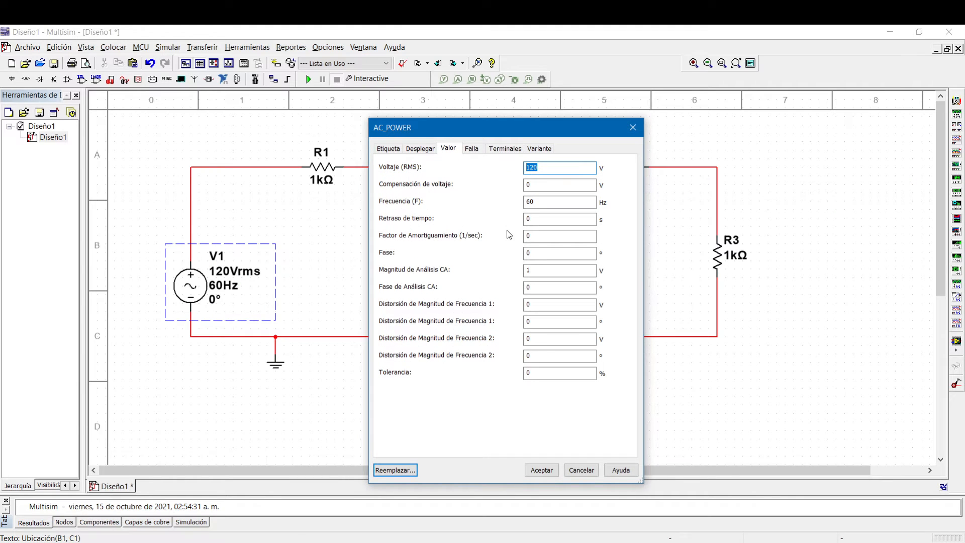
key(alt+Tab)
key(alt+Tab)
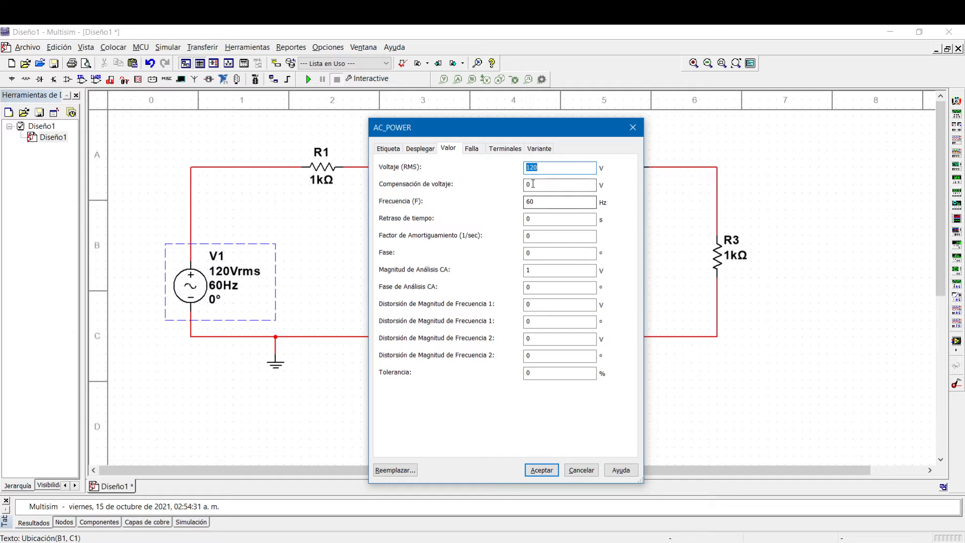
text(6)
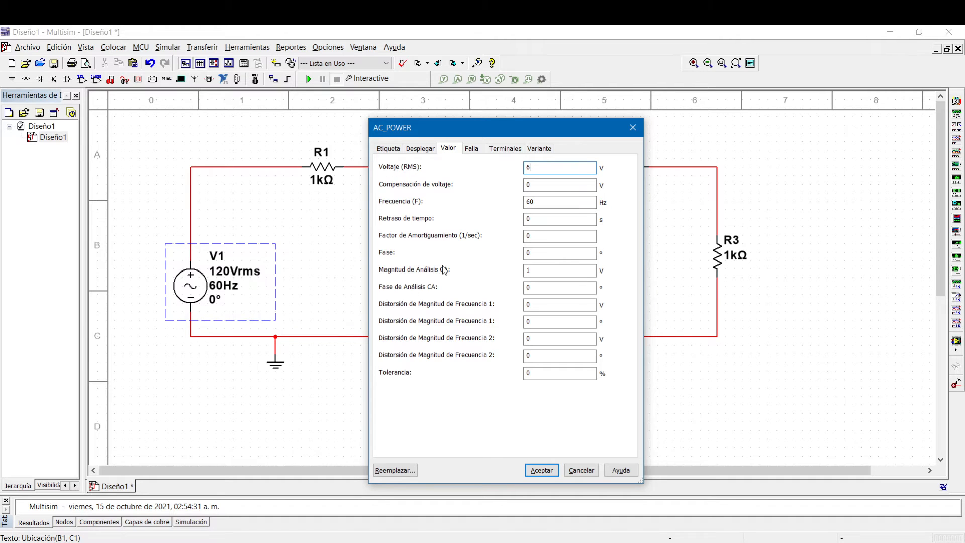
double_click(539, 273)
key(alt+Tab)
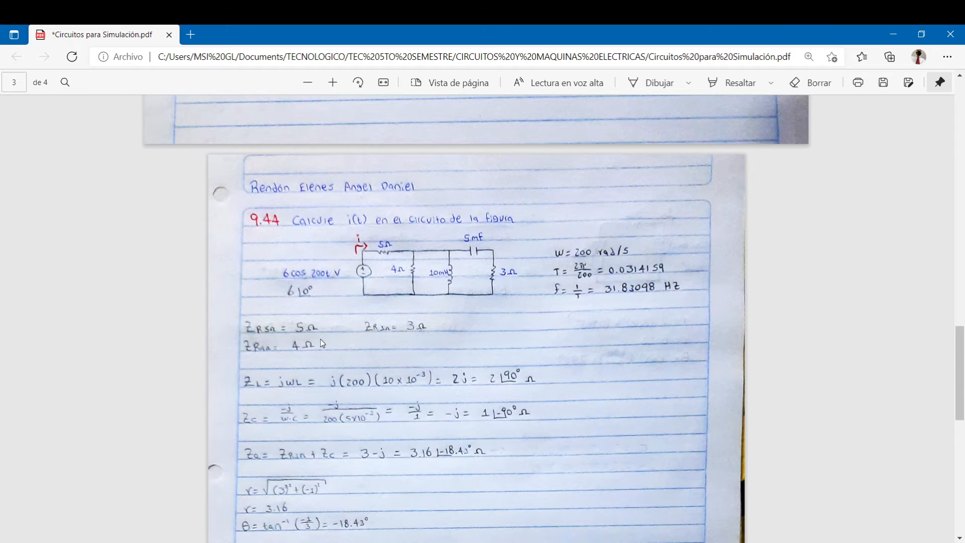
key(alt+Tab)
text(6)
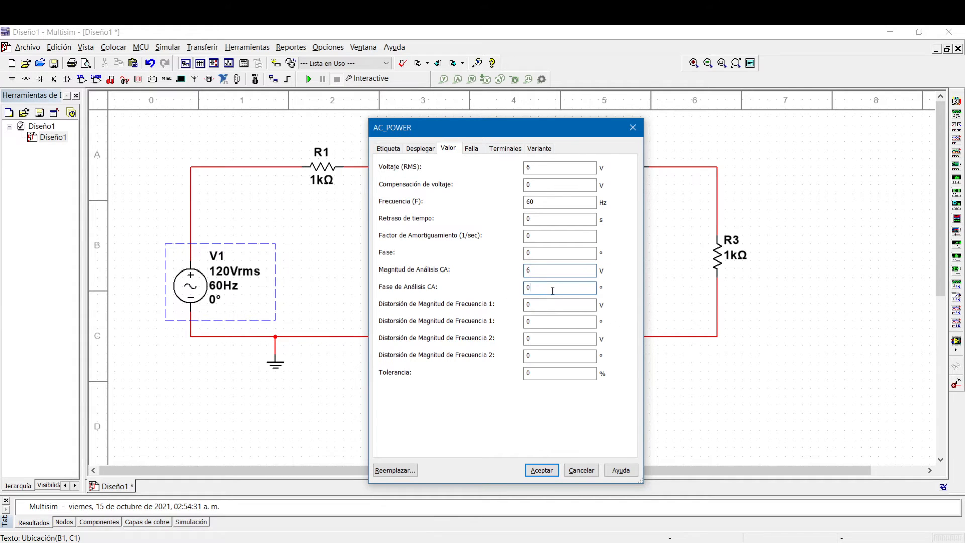
Set V1's frequency to 31.83098 Hz as calculated in the PDF notes and apply the source settings
key(alt+Tab)
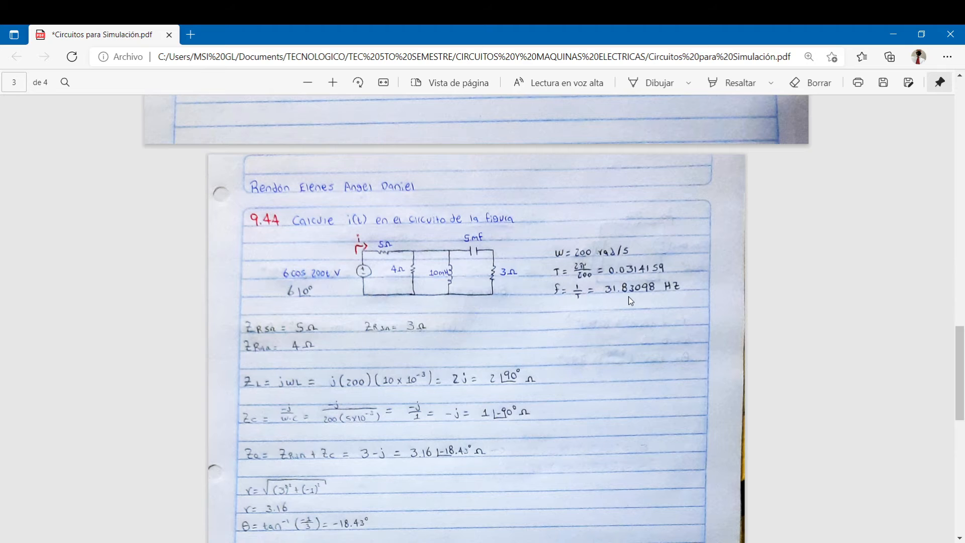
key(alt+Tab)
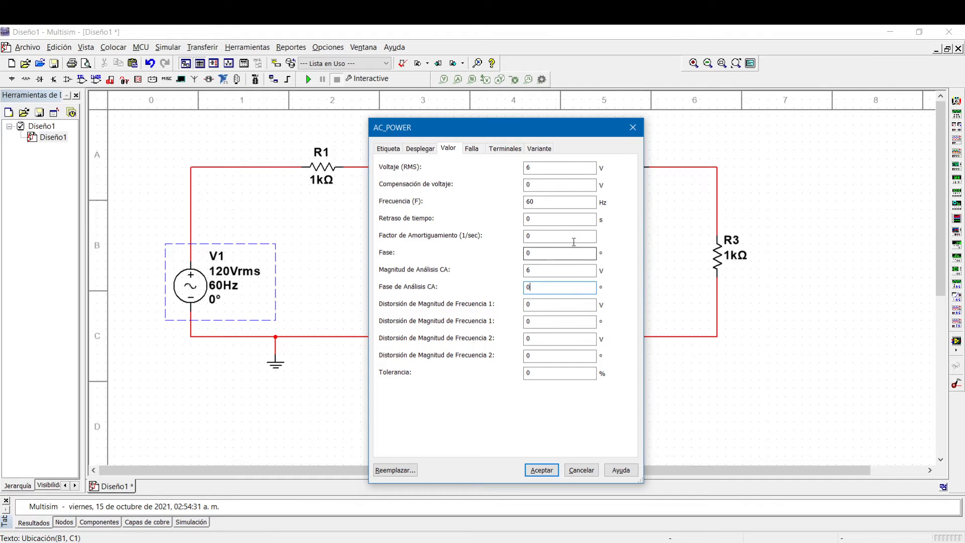
double_click(562, 202)
text(31.83098)
key(alt+Tab)
key(alt+Tab)
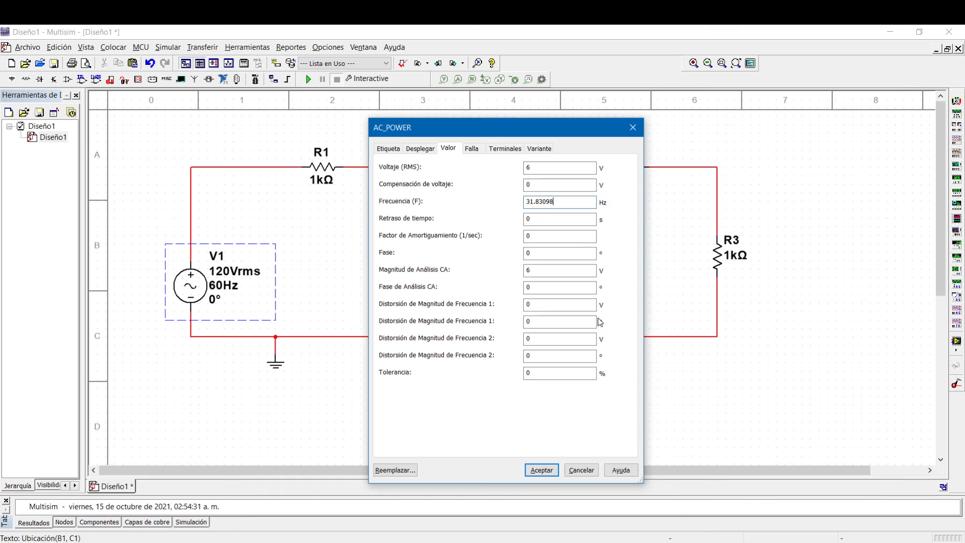
key(alt+Tab)
key(alt+Tab)
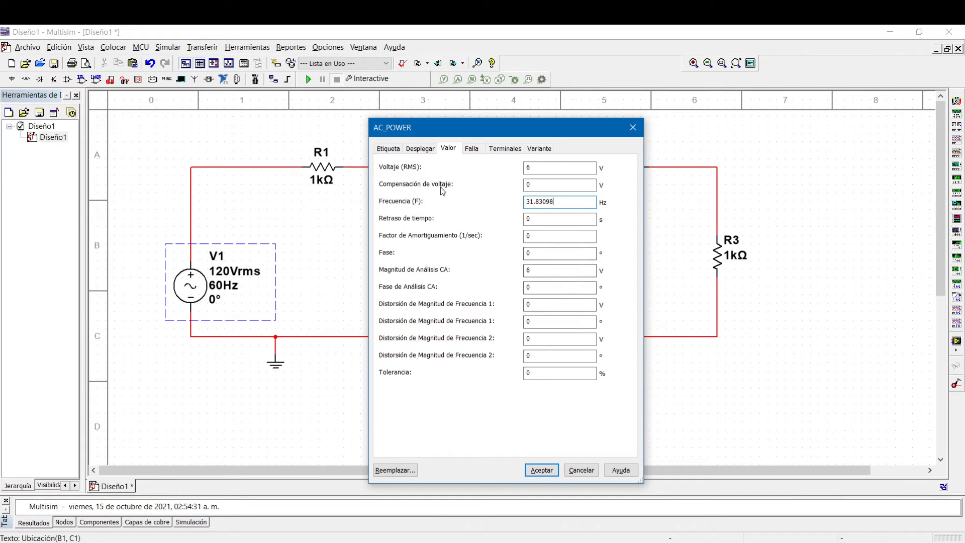
click(541, 471)
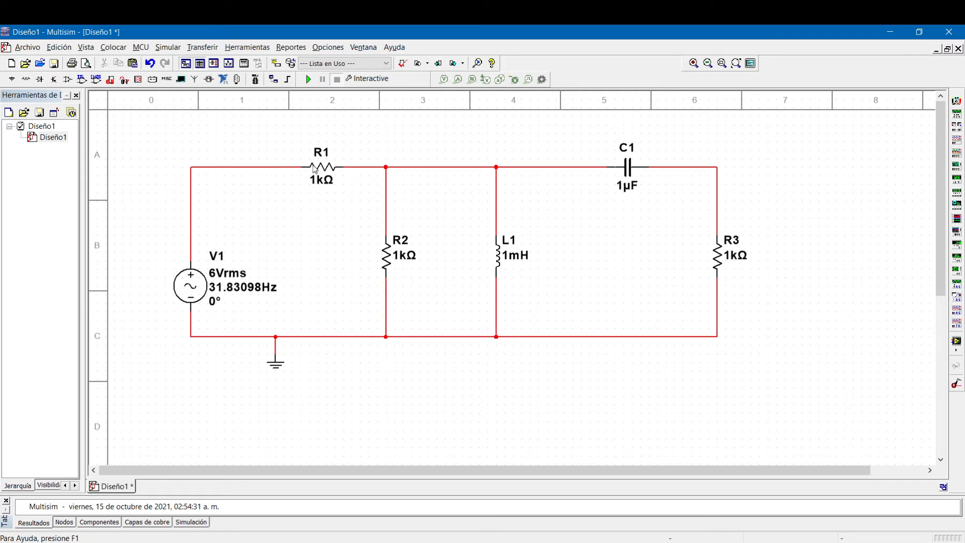
Set resistor R1's resistance to 5 Ω after checking its value in the PDF notes
double_click(325, 180)
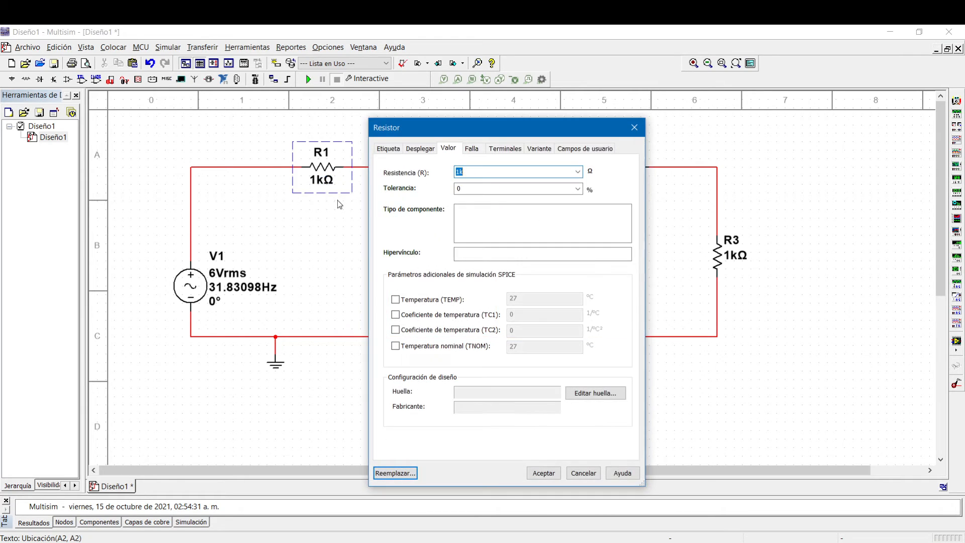
key(alt+Tab)
key(alt+Tab)
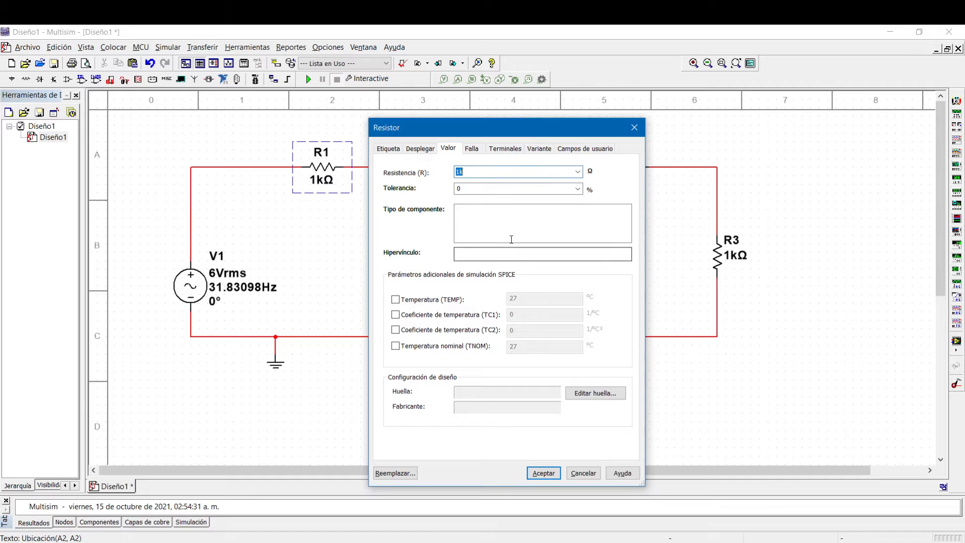
text(5)
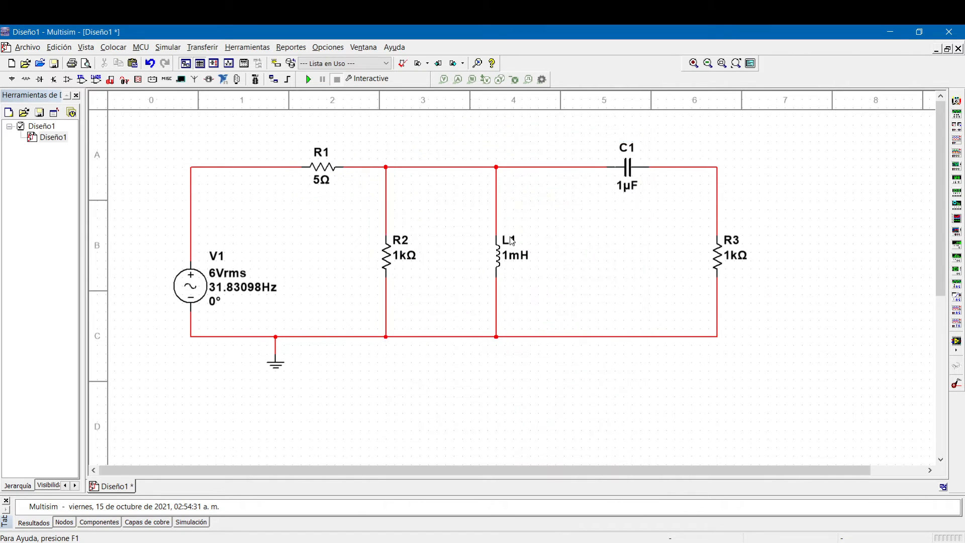
Check R2's value in the PDF notes and set its resistance to 4 Ω
key(alt+Tab)
key(alt+Tab)
double_click(397, 261)
text(4)
key(Return)
Check L1's value in the PDF notes and set its inductance to 10 mH
key(alt+Tab)
key(alt+Tab)
double_click(515, 256)
text(10m)
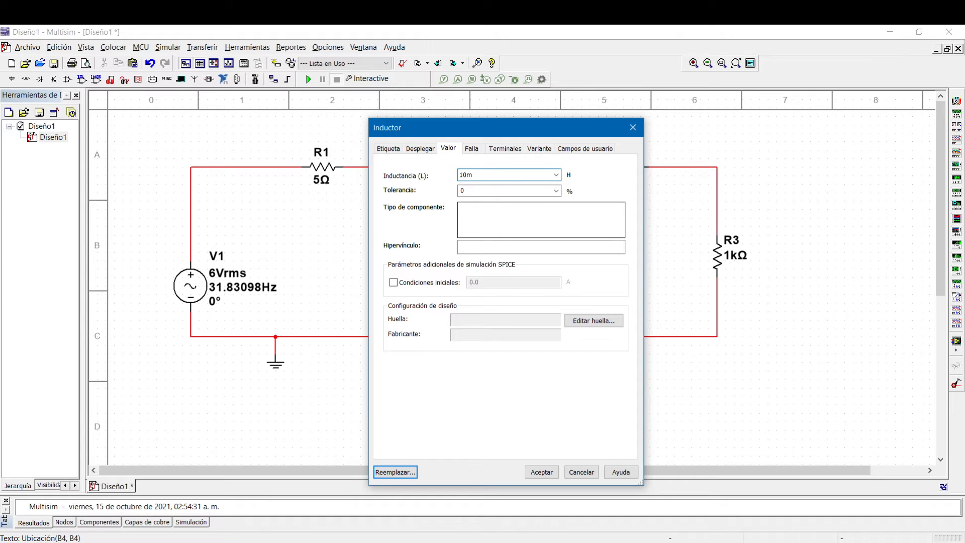
click(542, 472)
Check C1's value in the PDF notes and set its capacitance to 5 mF
key(alt+Tab)
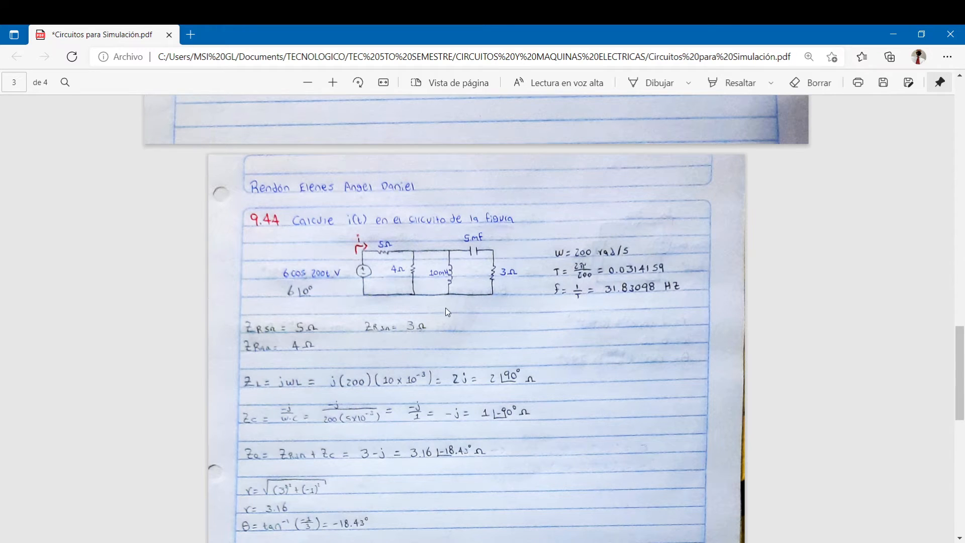
key(alt+Tab)
double_click(623, 184)
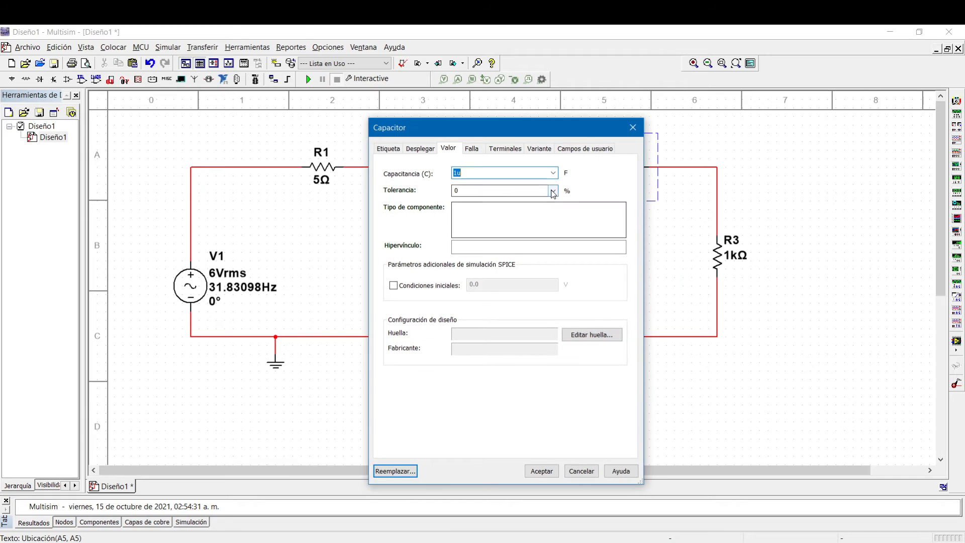
key(alt+Tab)
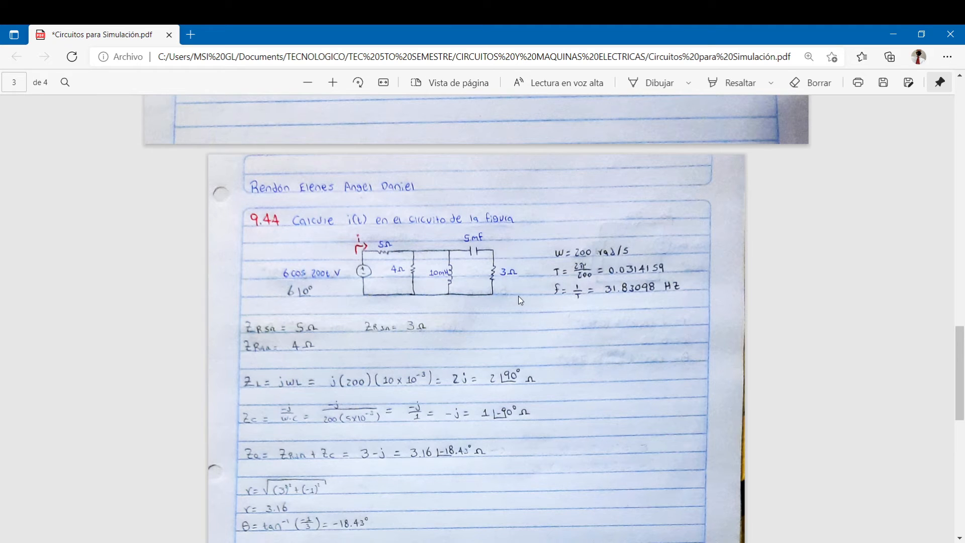
key(alt+Tab)
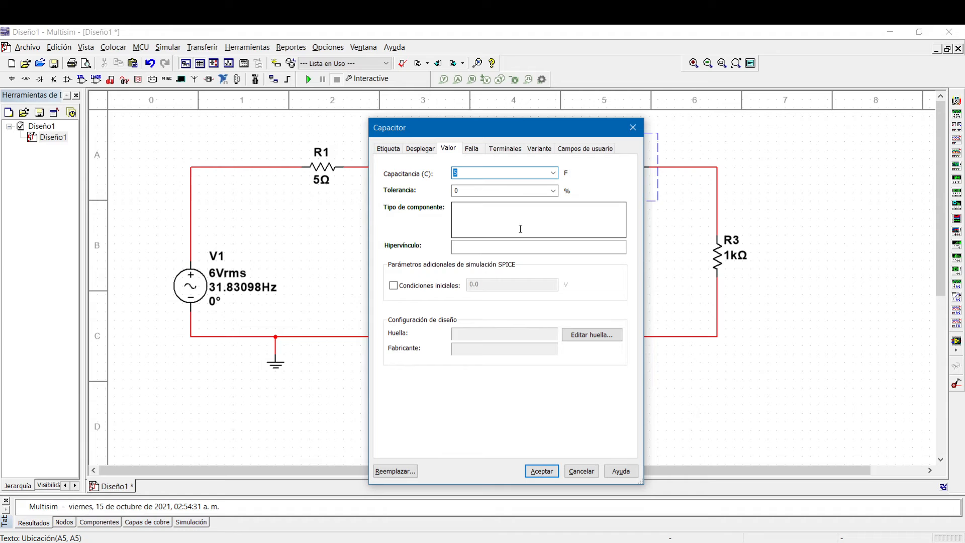
text(5m)
key(Return)
Set resistor R3's resistance to 3 Ω after checking its value in the PDF notes
key(alt+Tab)
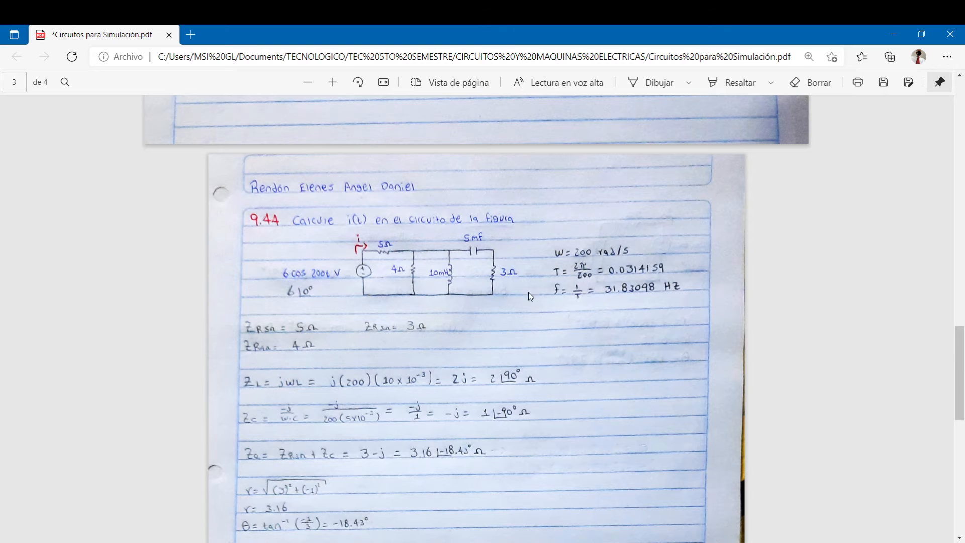
key(alt+Tab)
double_click(729, 242)
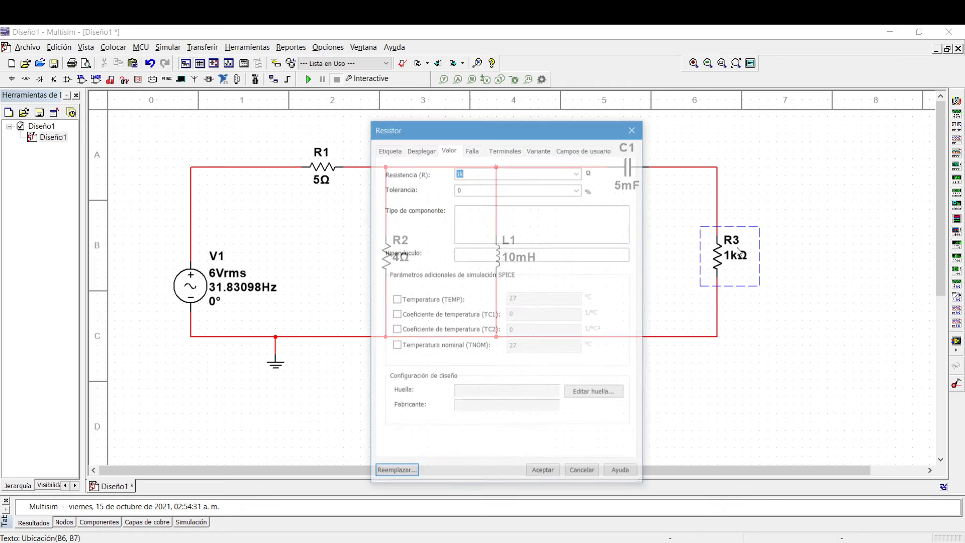
text(3)
key(Return)
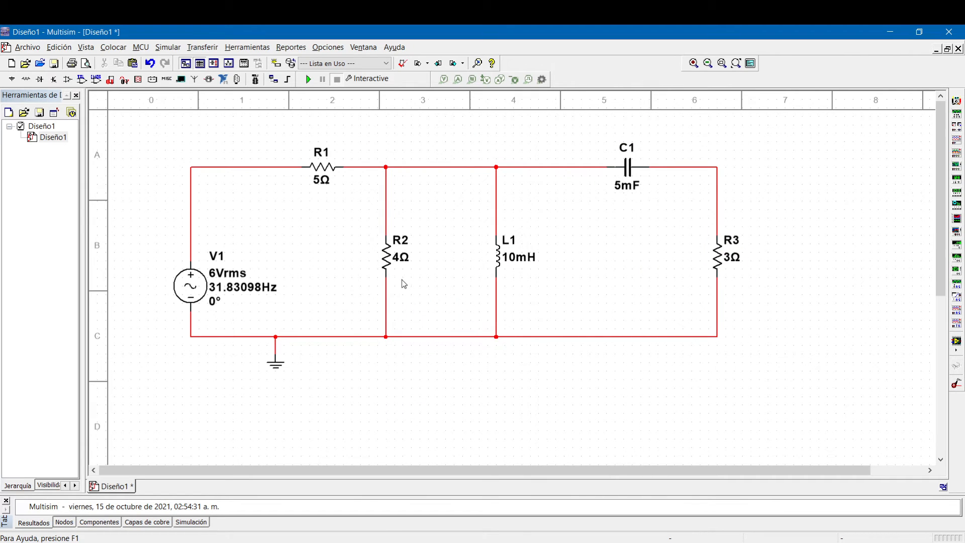
Compare the finished schematic and its component values with the problem 9.44 circuit in the PDF notes
key(alt+Tab)
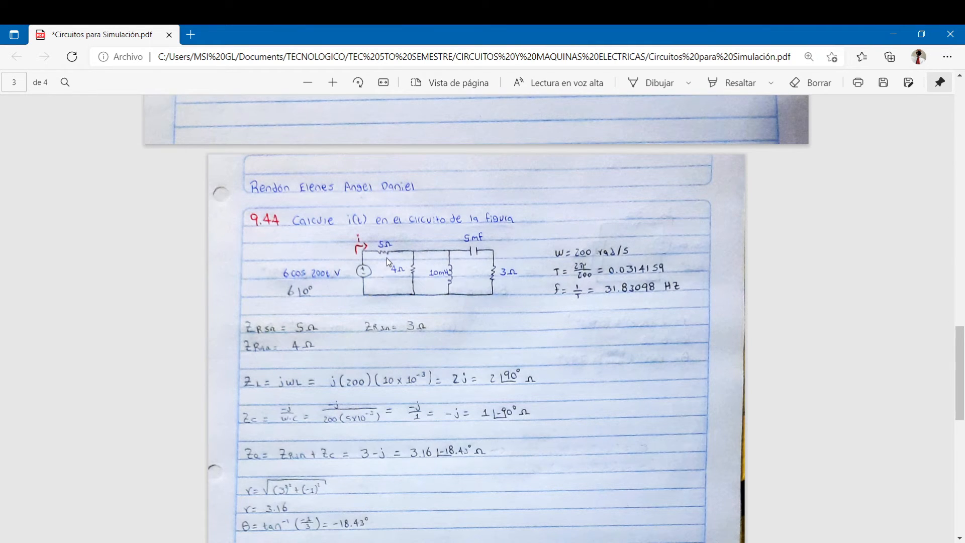
key(alt+Tab)
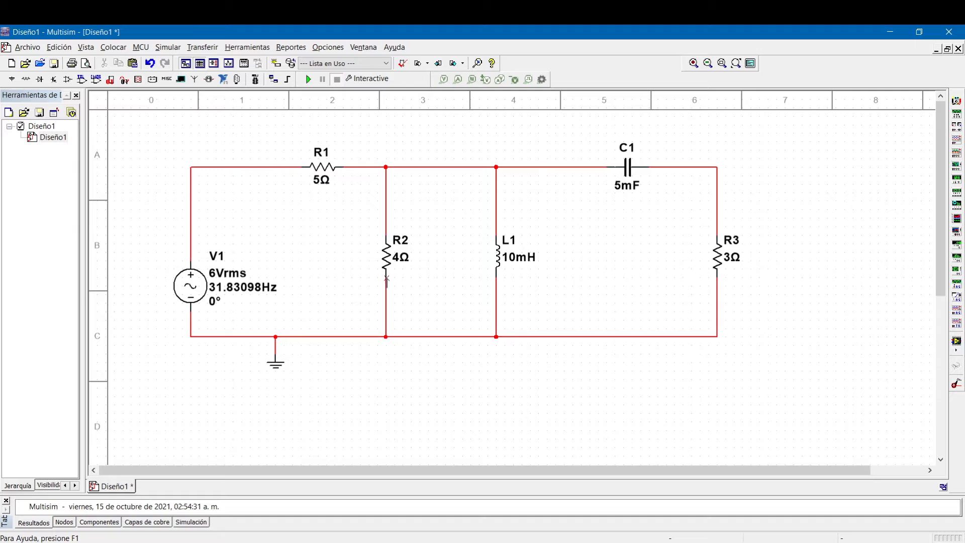
click(191, 224)
click(294, 233)
key(alt+Tab)
scroll(450, 327, down, 5)
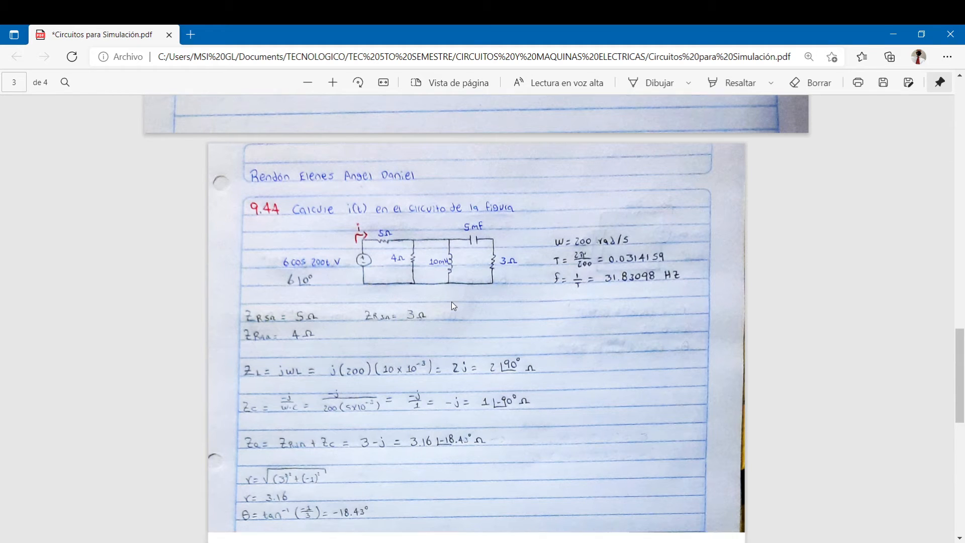
key(alt+Tab)
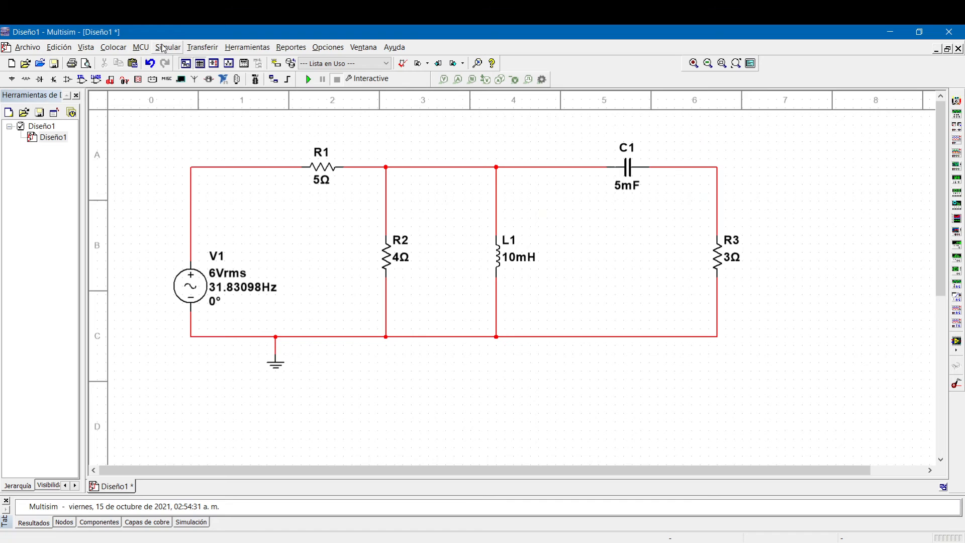
Set up a single-frequency AC analysis at 31.83098 Hz with complex numbers output as magnitude and phase
click(168, 46)
click(201, 109)
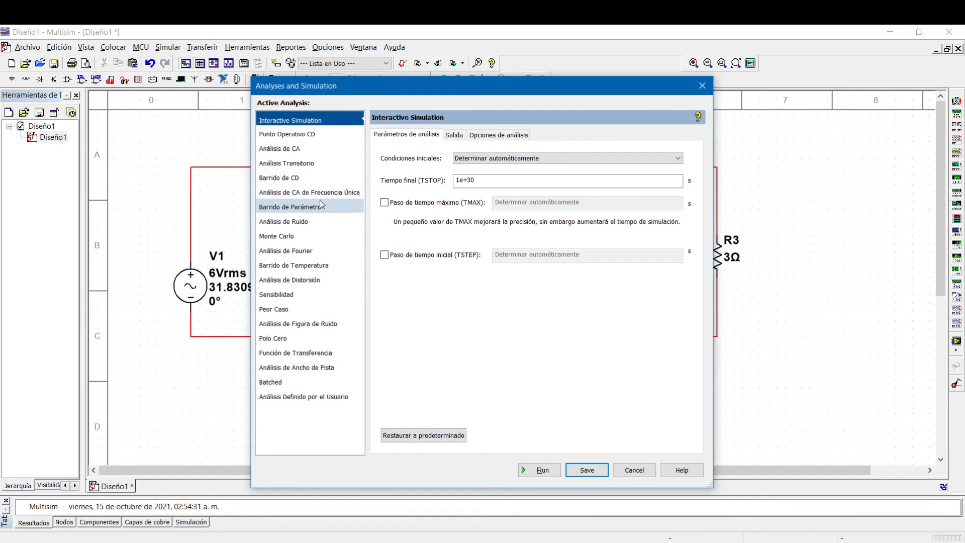
click(336, 196)
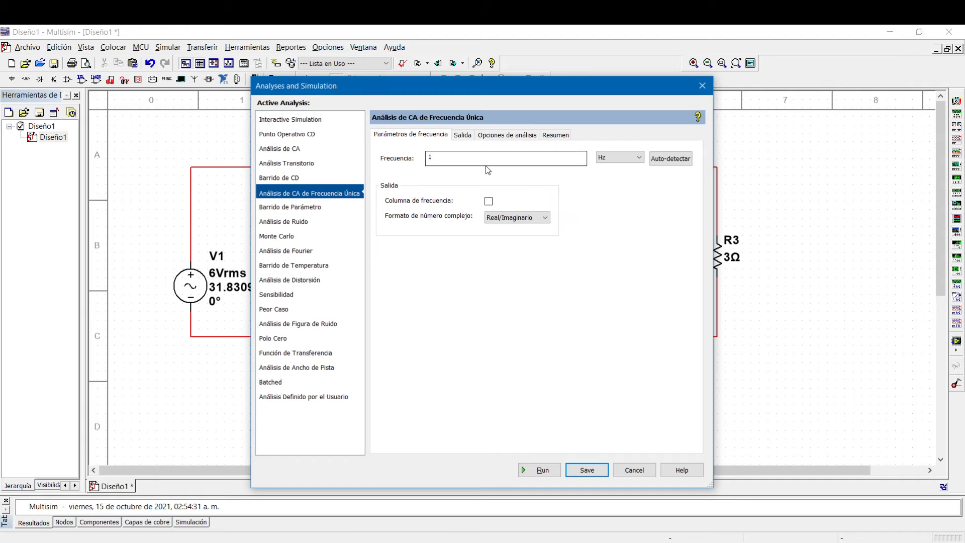
key(alt+Tab)
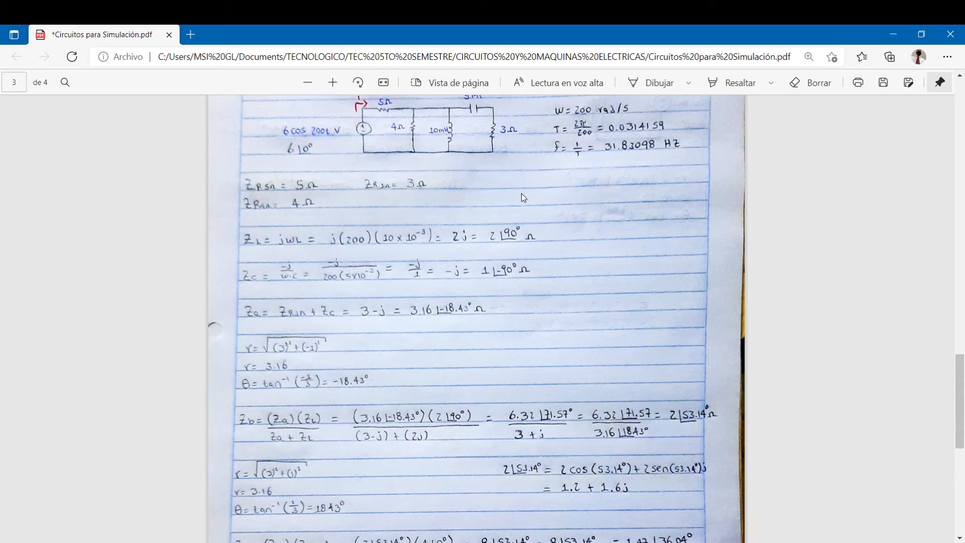
key(alt+Tab)
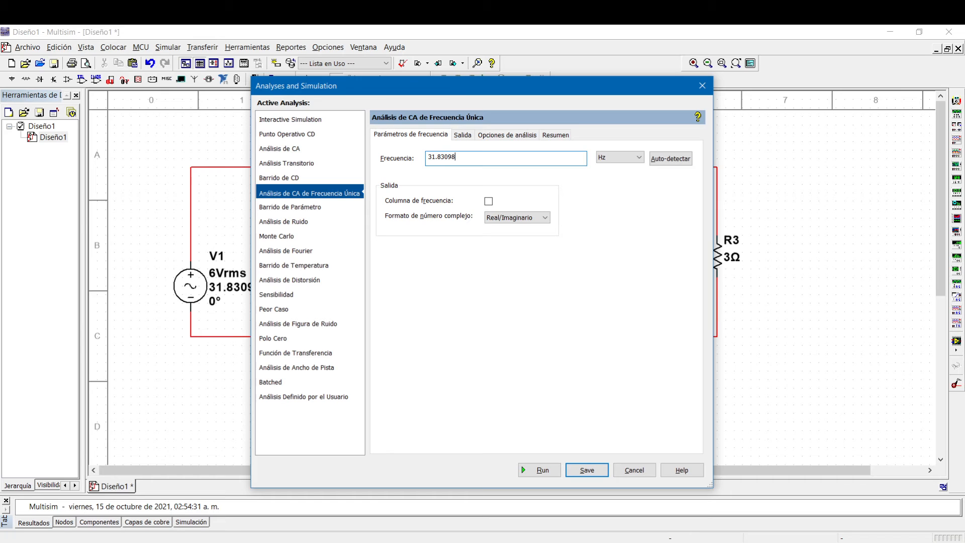
click(512, 223)
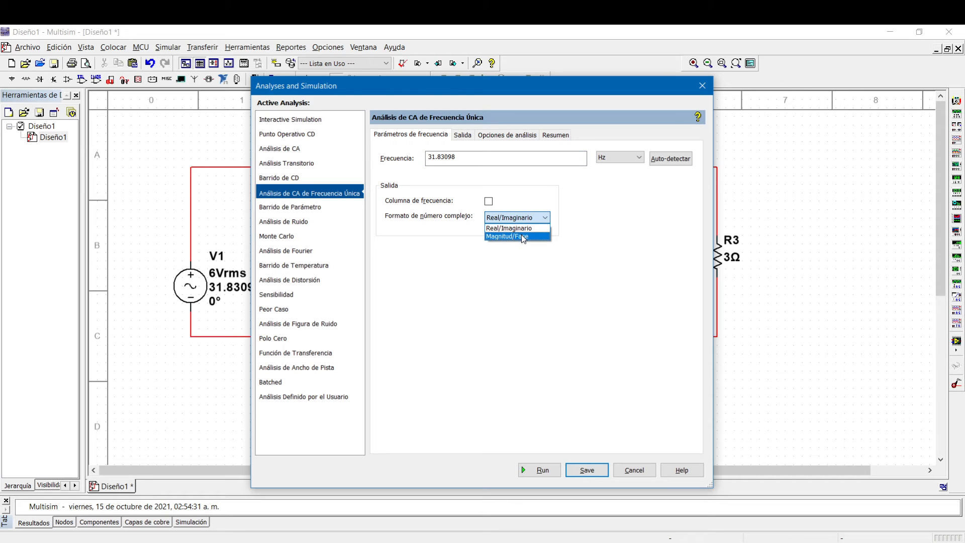
click(523, 237)
Remove I(C1), I(L1) and I(R1) from the variables selected for the single-frequency AC analysis
click(468, 136)
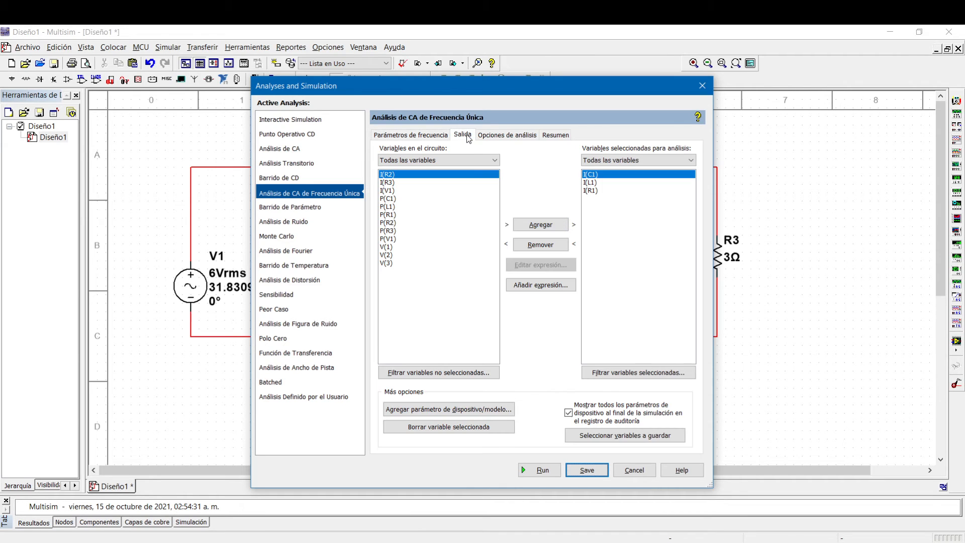
click(551, 247)
click(551, 247)
click(551, 247)
click(448, 221)
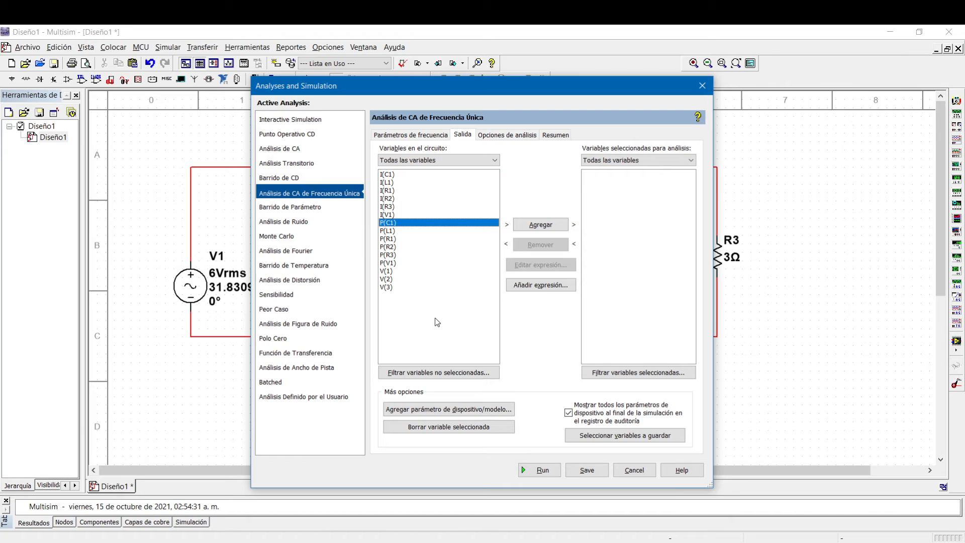
Check in the notes which current is sought, add I(R1) as the analysis output variable and run the simulation
key(alt+Tab)
scroll(416, 282, down, 8)
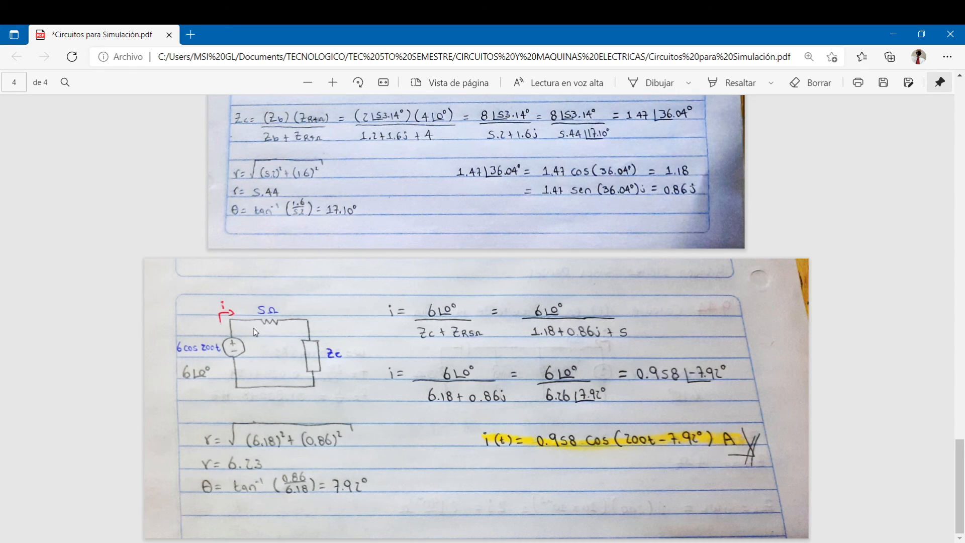
key(alt+Tab)
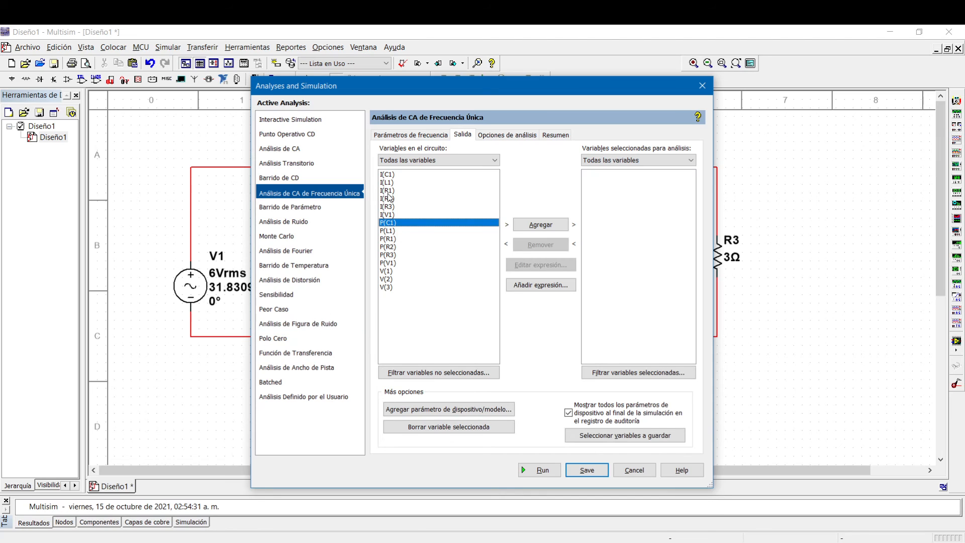
drag(414, 85, 565, 95)
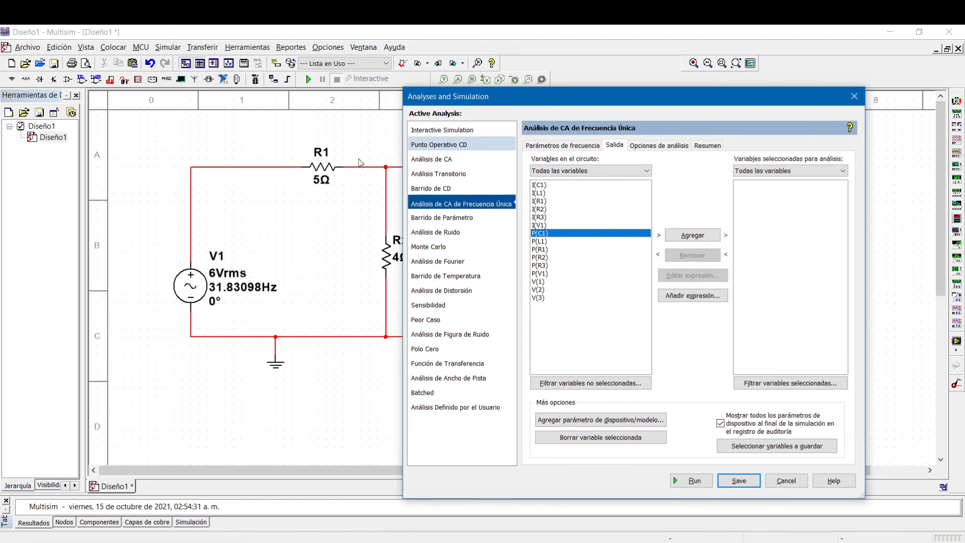
click(539, 201)
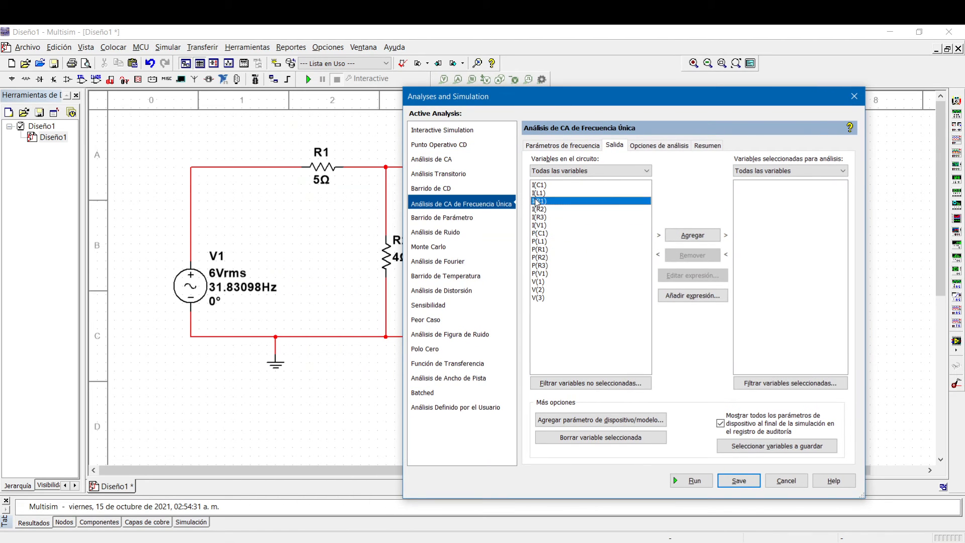
click(693, 235)
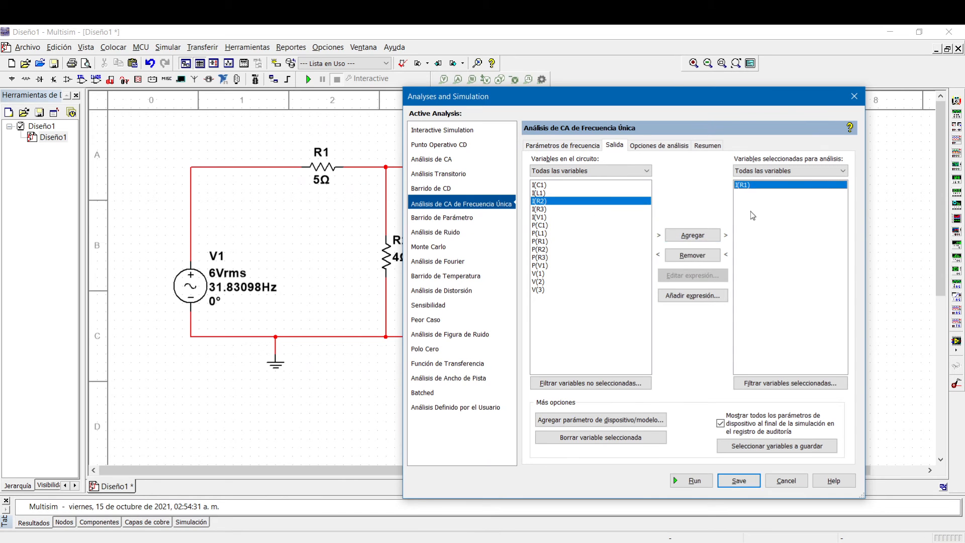
click(692, 480)
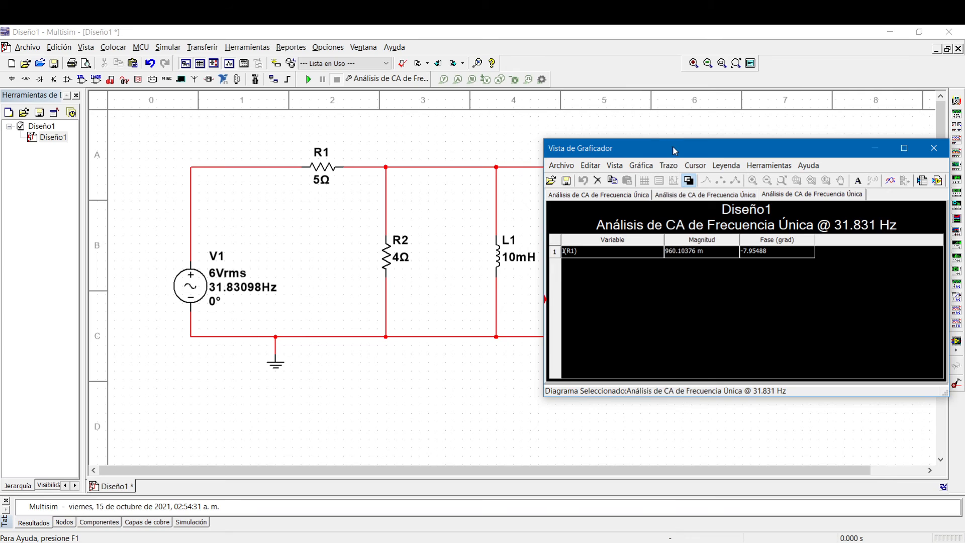
Compare the simulated magnitude and phase of I(R1) with the hand-calculated phasor current in the PDF notes
drag(706, 117, 637, 146)
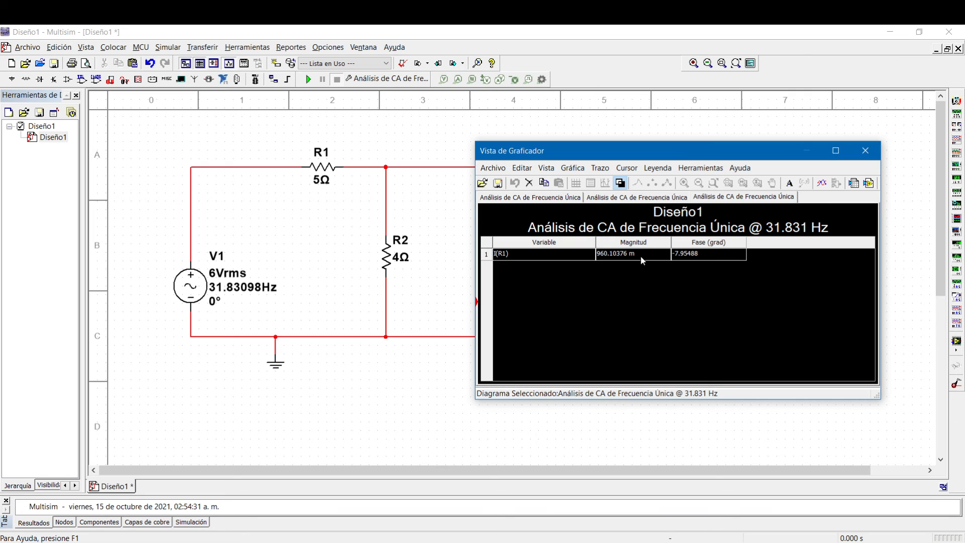
key(alt+Tab)
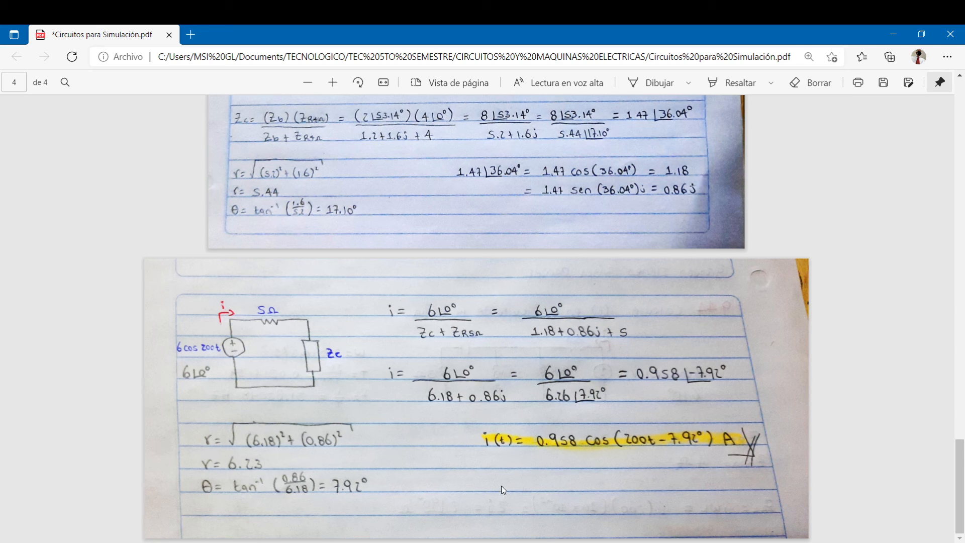
key(alt+Tab)
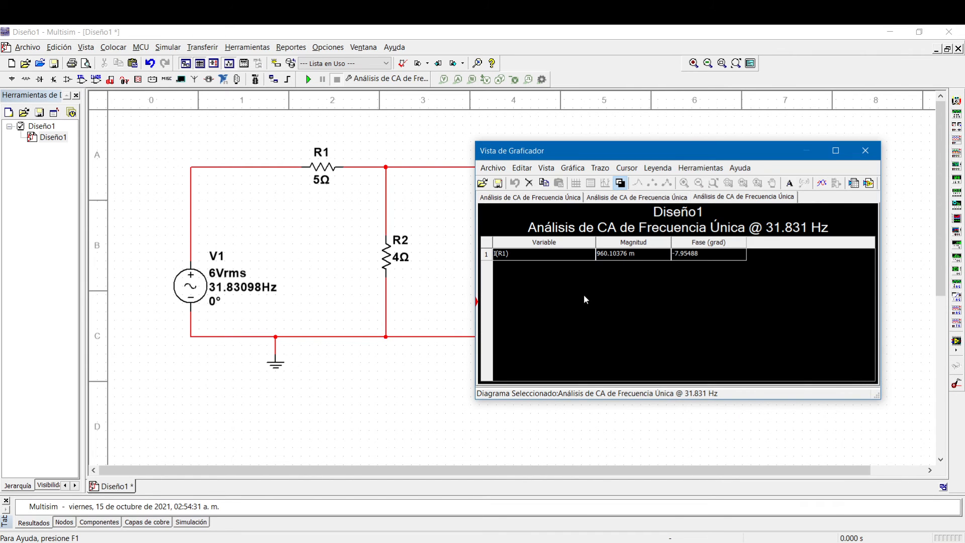
key(alt+Tab)
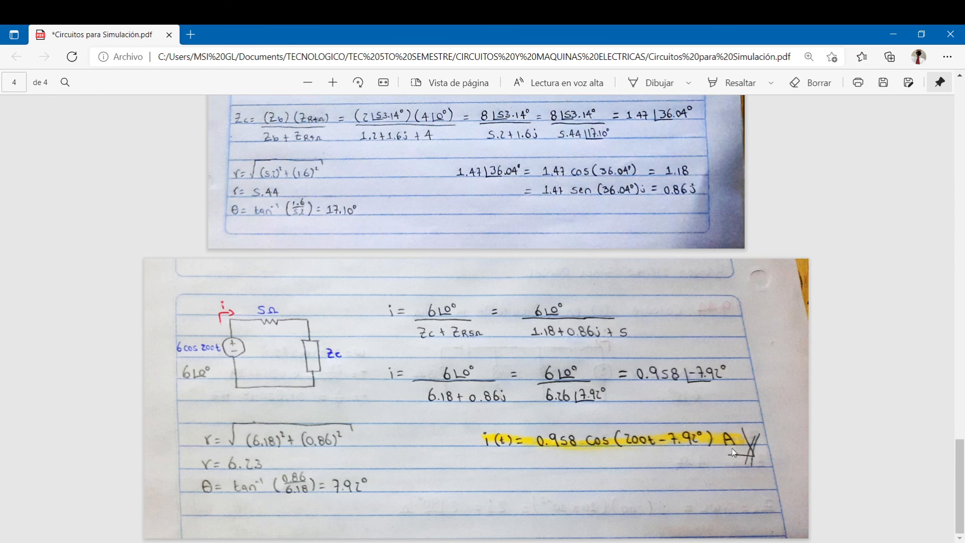
key(alt+Tab)
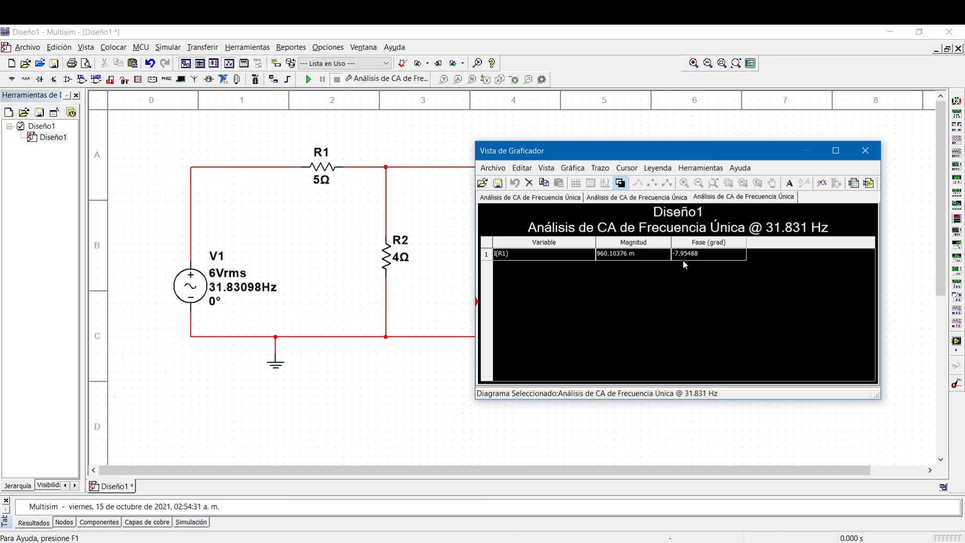
key(alt+Tab)
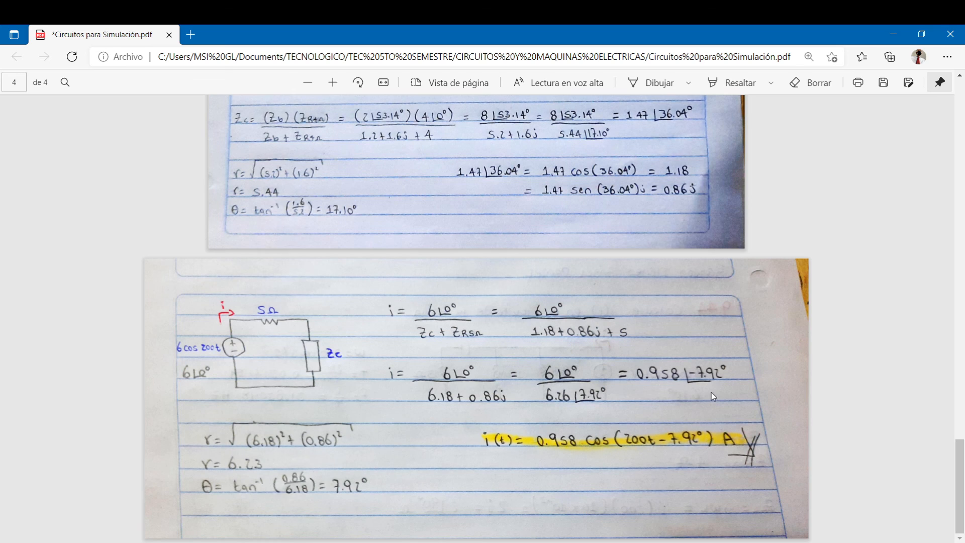
click(730, 80)
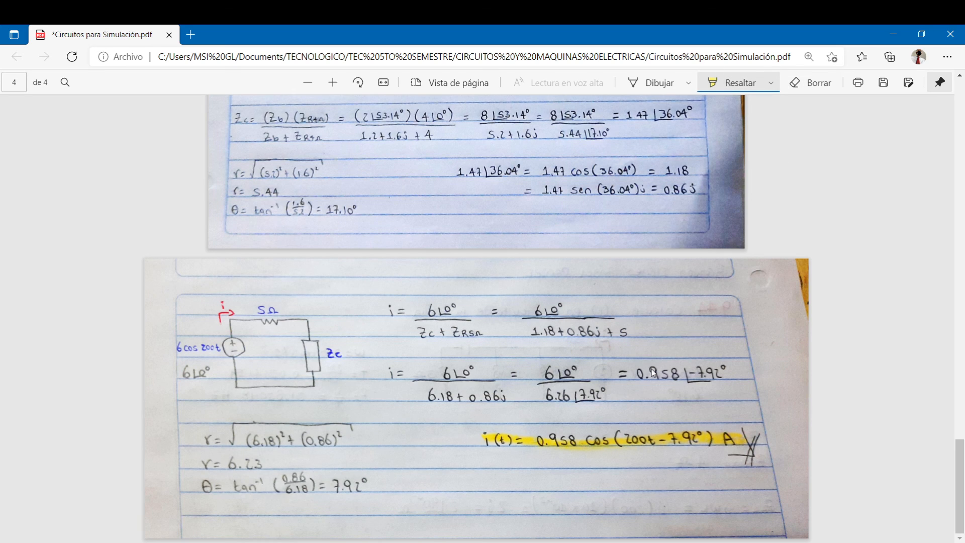
click(773, 84)
click(665, 372)
click(726, 84)
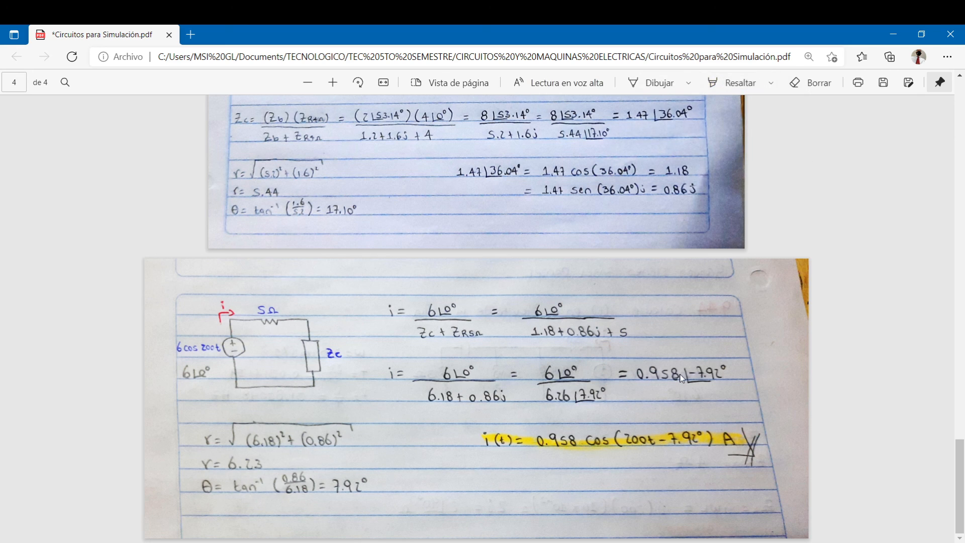
Review the I(R1) results alongside the schematic and the final i(t) derivation in the notes, repositioning the results window
key(alt+Tab)
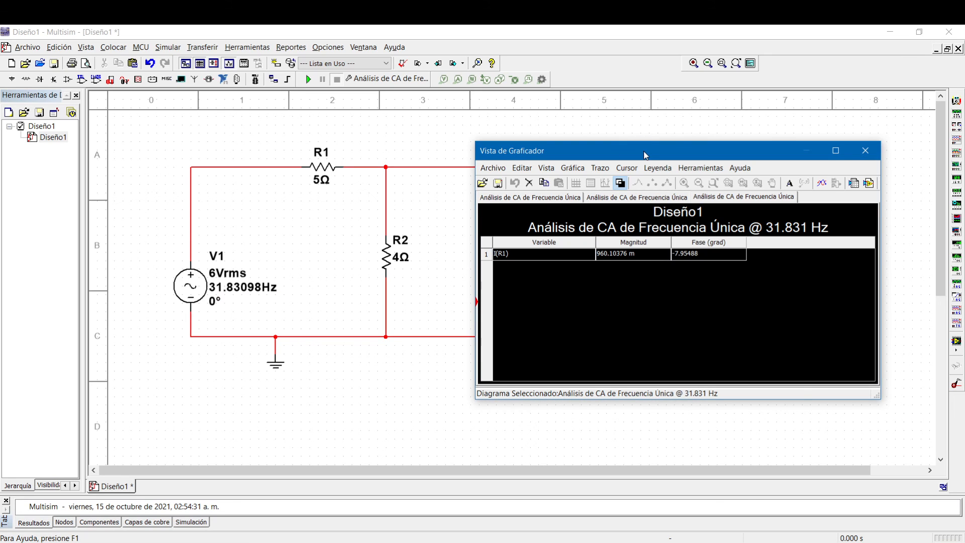
drag(646, 156, 773, 256)
key(alt+Tab)
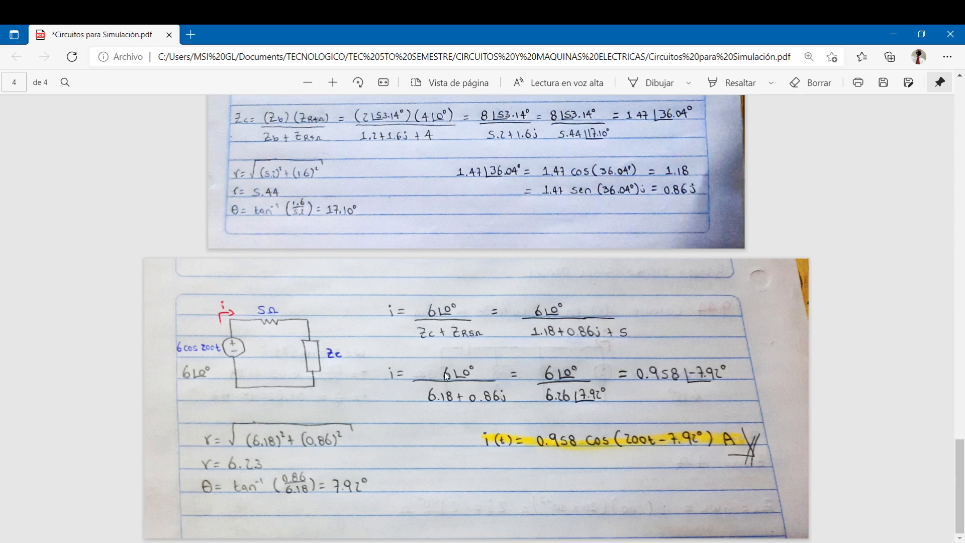
scroll(459, 352, up, 1)
scroll(459, 352, down, 1)
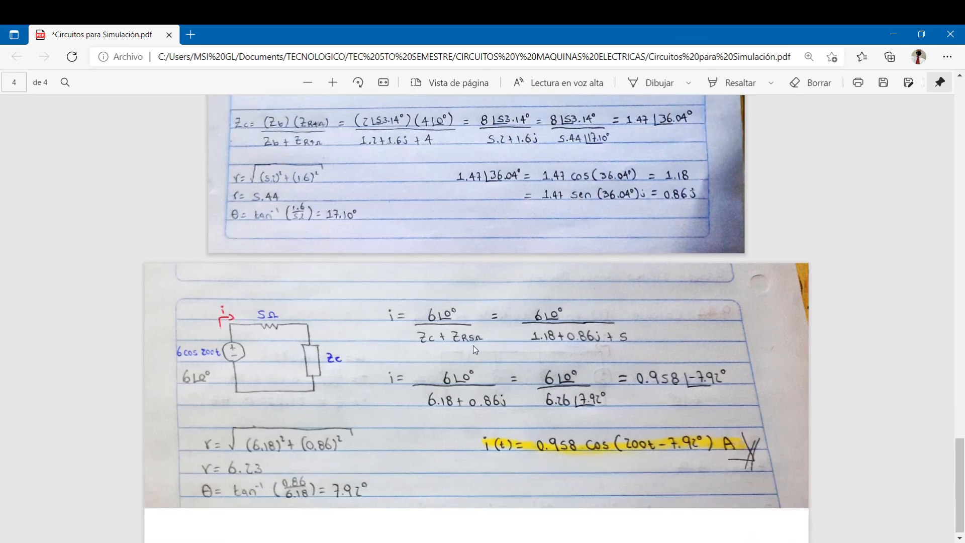
key(alt+Tab)
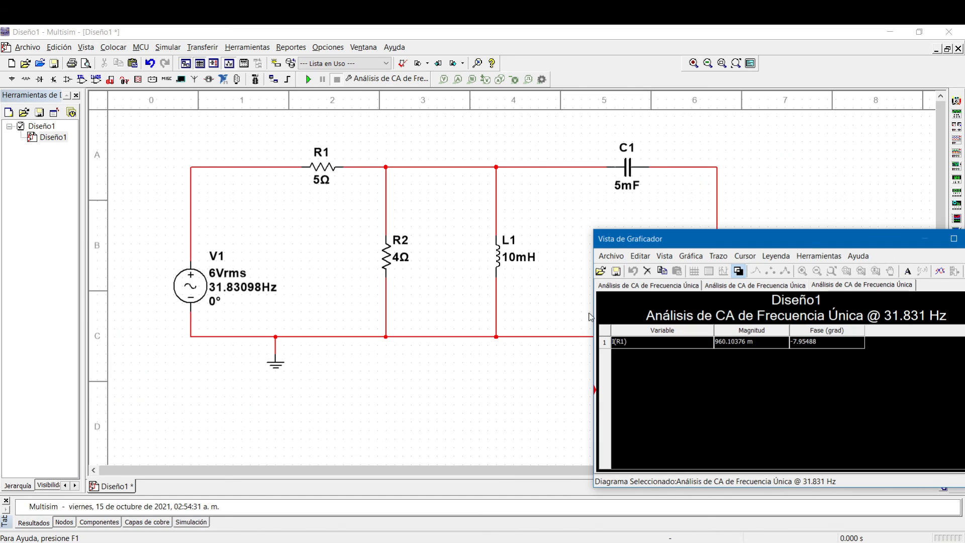
drag(803, 245, 642, 160)
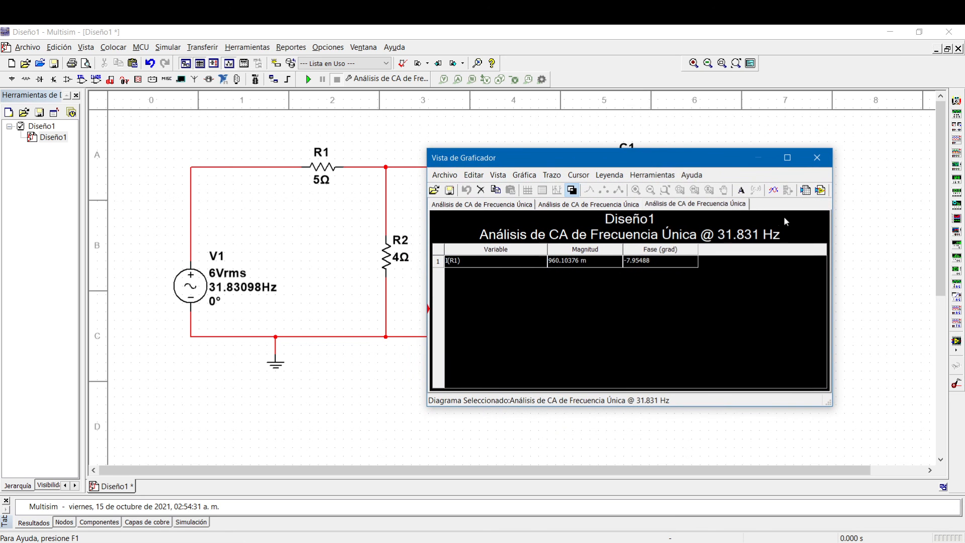
key(alt+Tab)
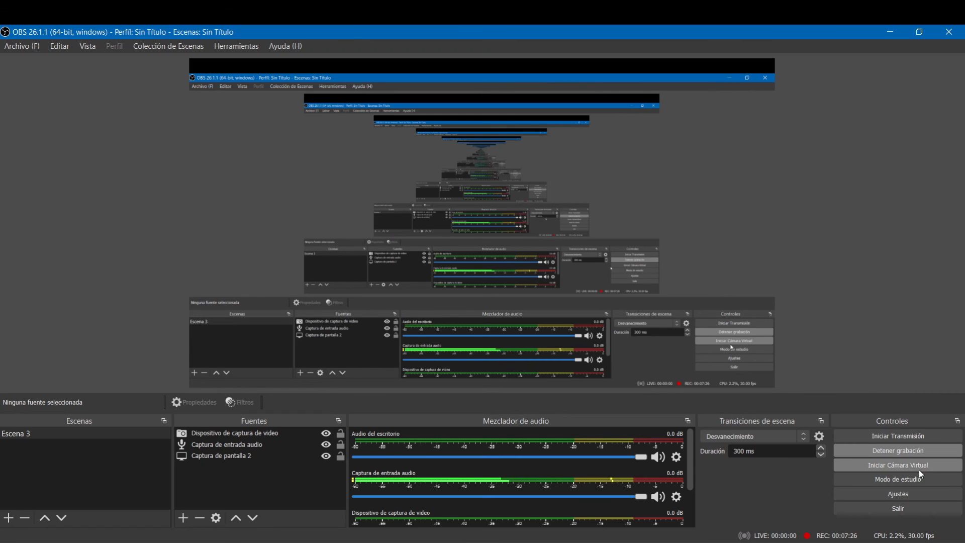